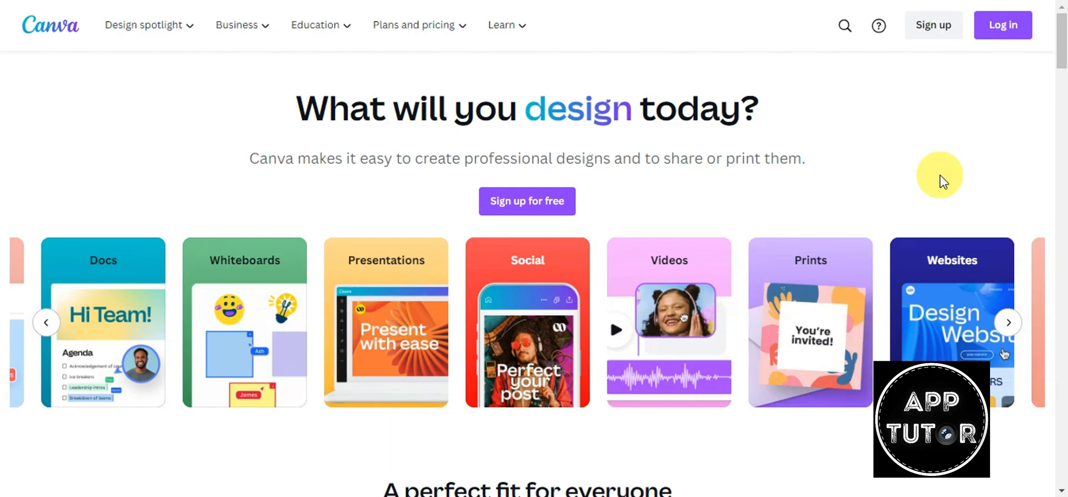
- Scroll down to the 'A perfect fit for everyone' cards for Canva Free, Pro and Teams
scroll(937, 197, down, 3)
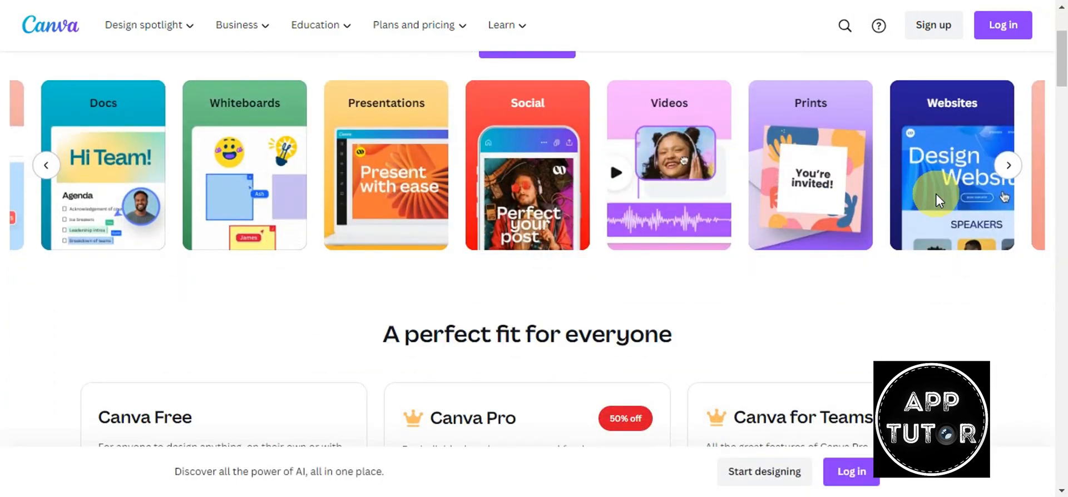
scroll(938, 200, down, 3)
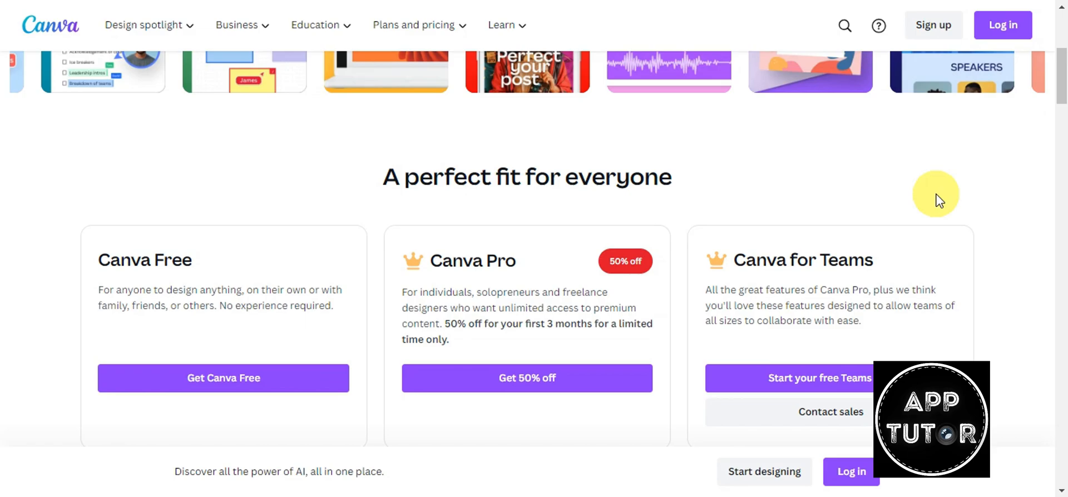
scroll(937, 197, down, 2)
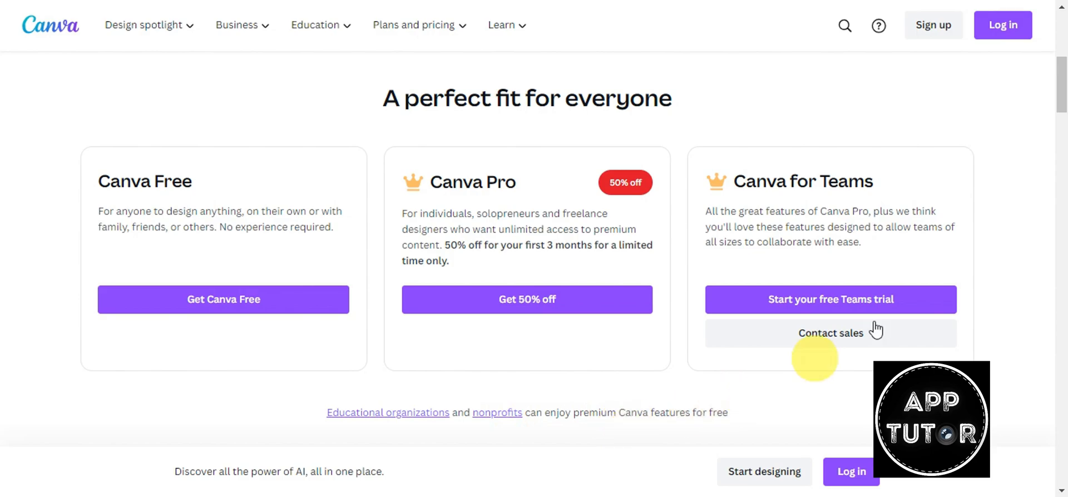
scroll(960, 278, down, 4)
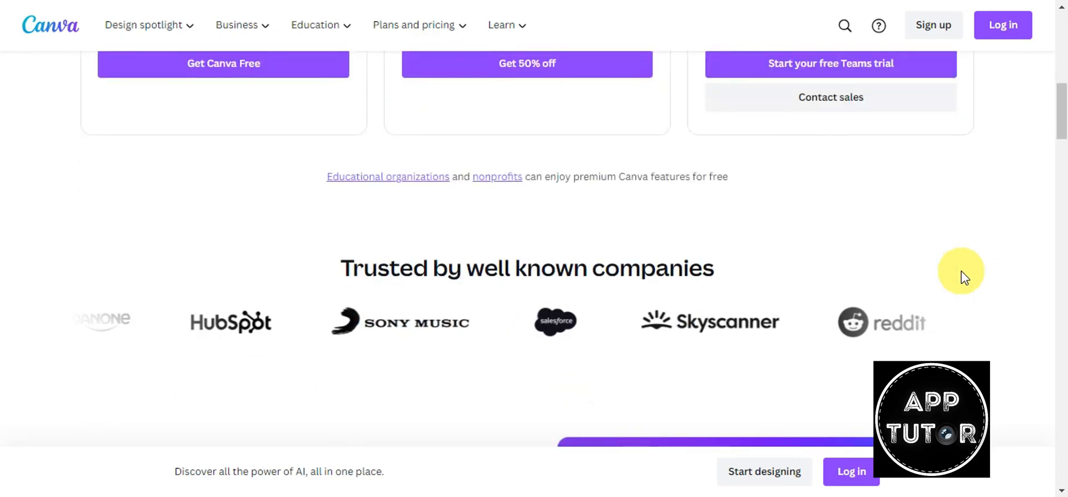
scroll(964, 277, down, 2)
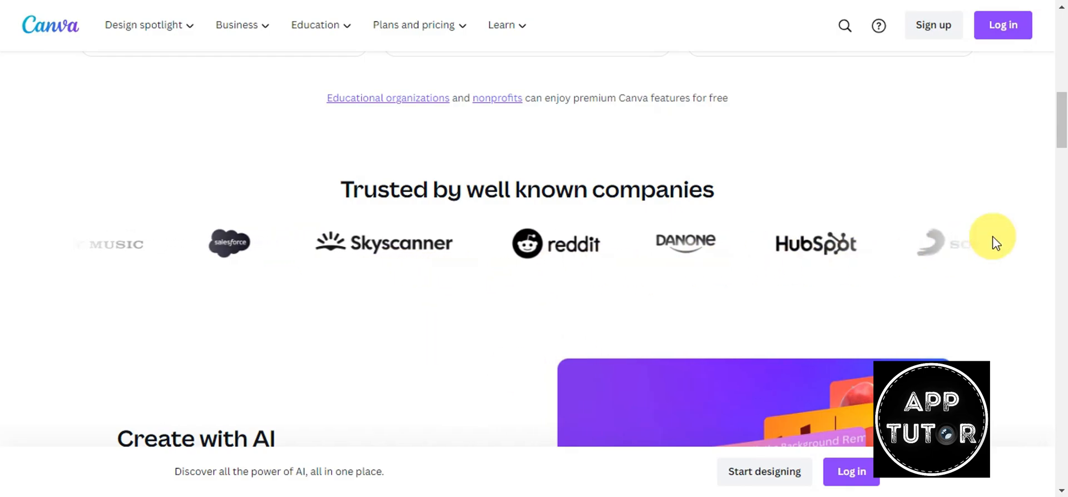
scroll(998, 240, down, 4)
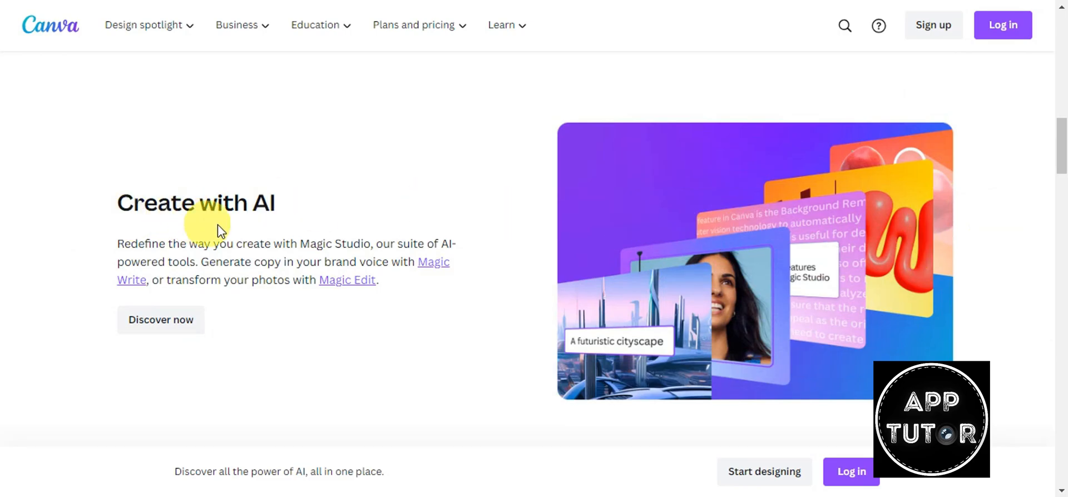
scroll(905, 269, down, 8)
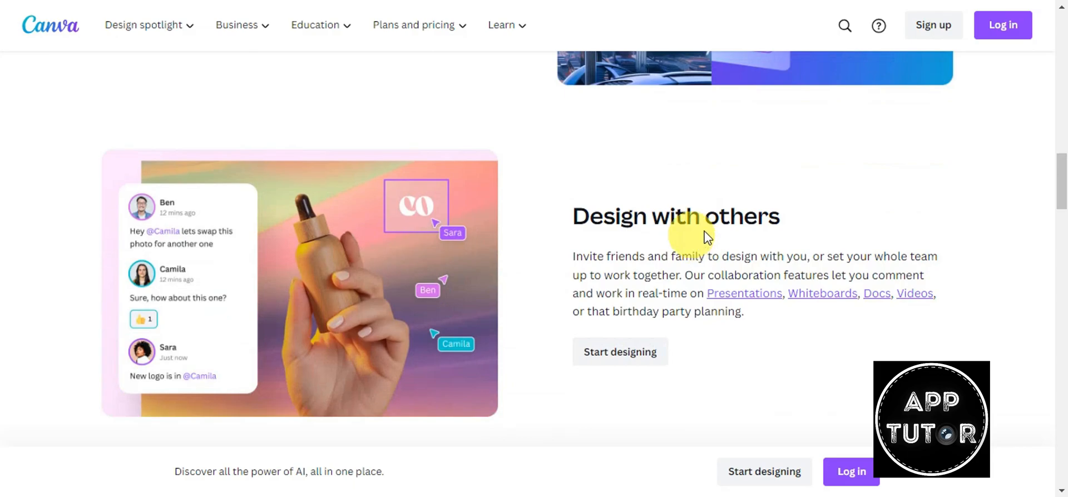
scroll(840, 251, down, 5)
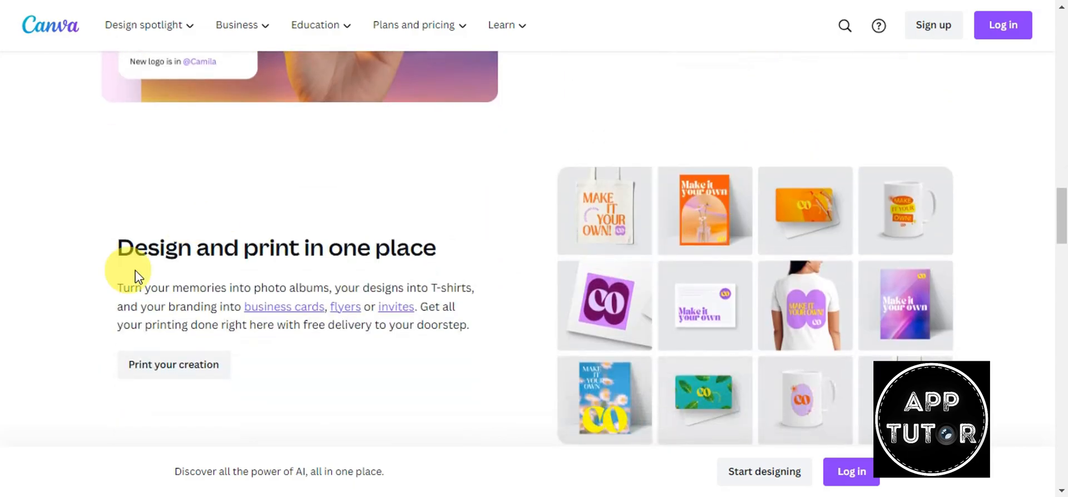
scroll(389, 256, down, 3)
scroll(333, 262, down, 1)
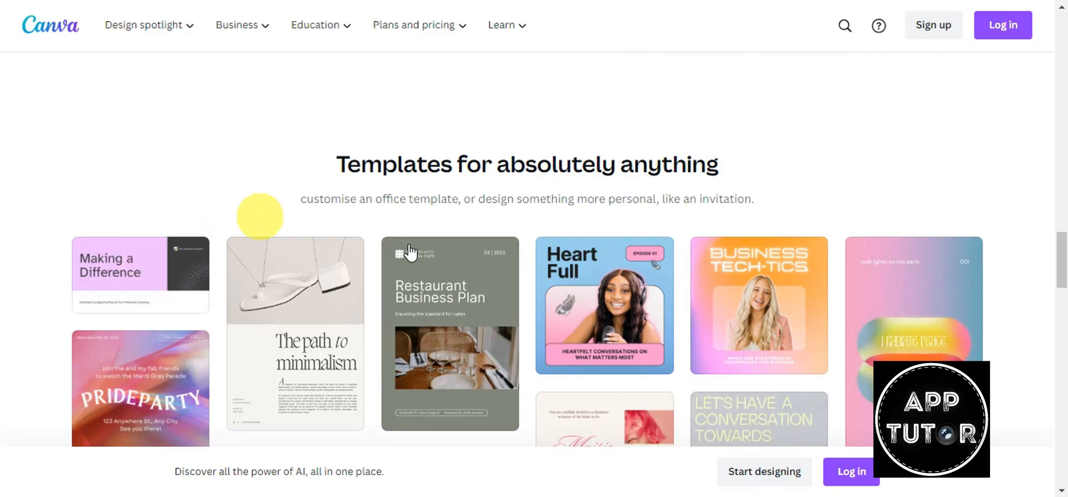
scroll(962, 206, down, 1)
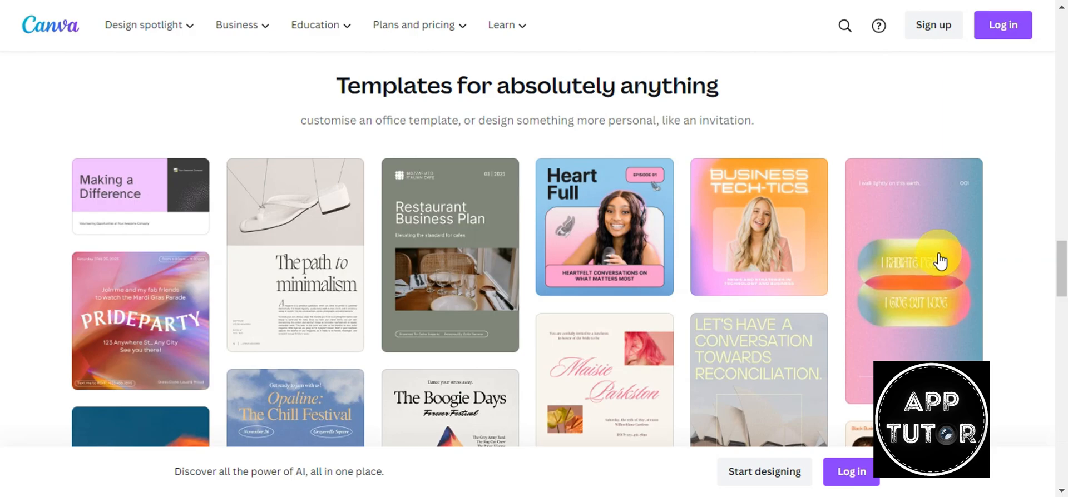
scroll(940, 260, down, 3)
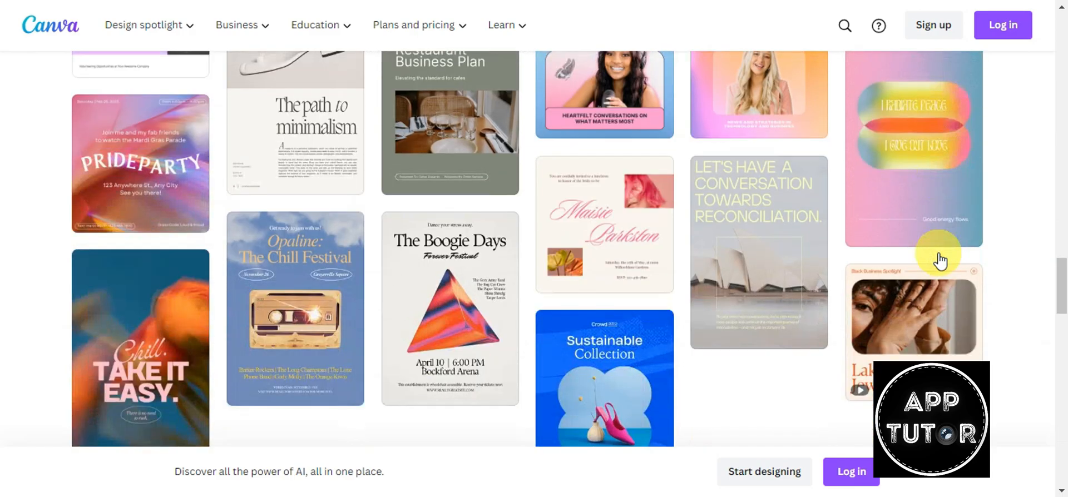
scroll(940, 261, down, 2)
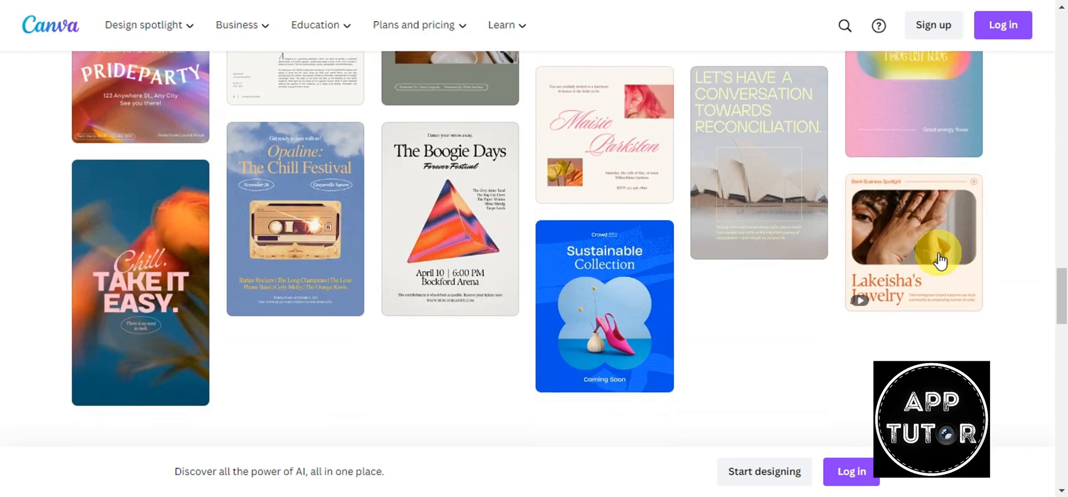
scroll(940, 260, down, 3)
scroll(940, 260, down, 2)
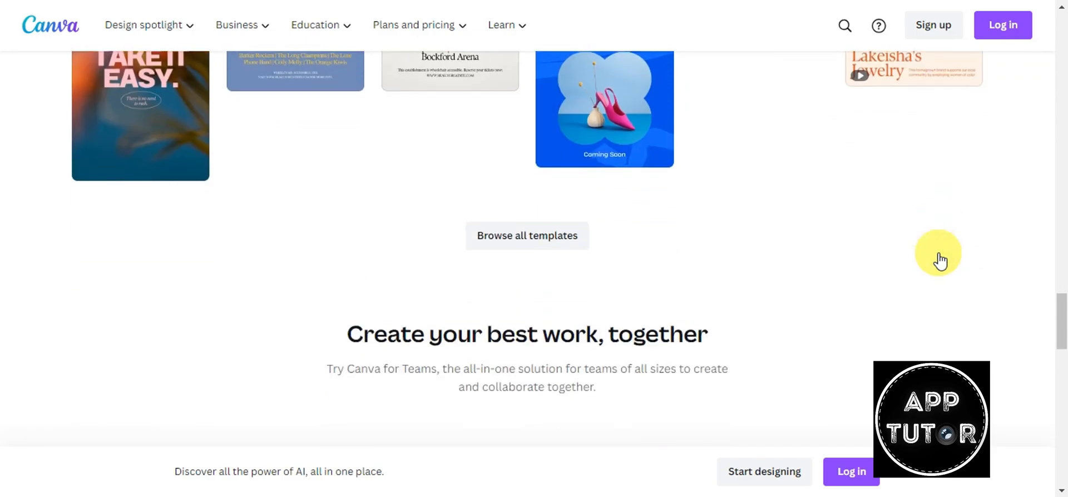
scroll(940, 260, down, 2)
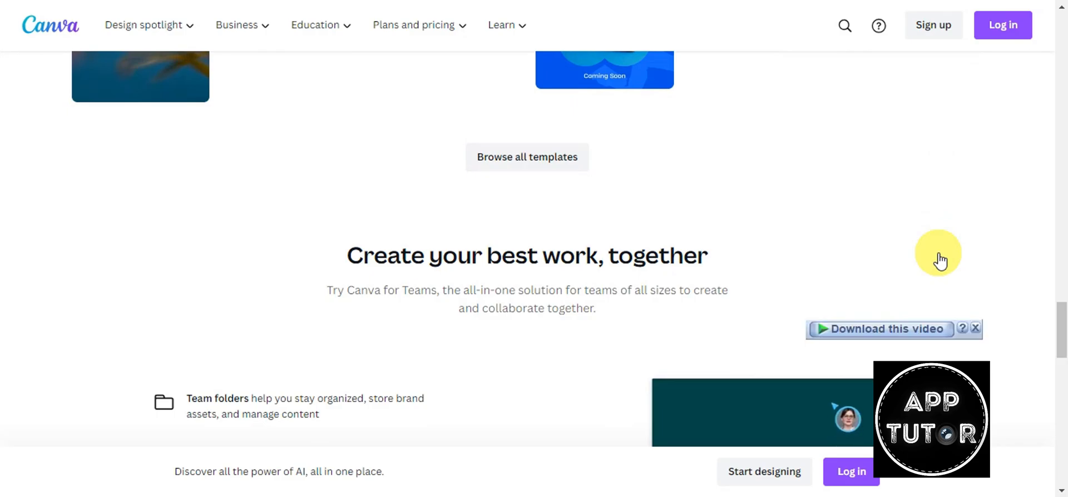
scroll(940, 260, down, 6)
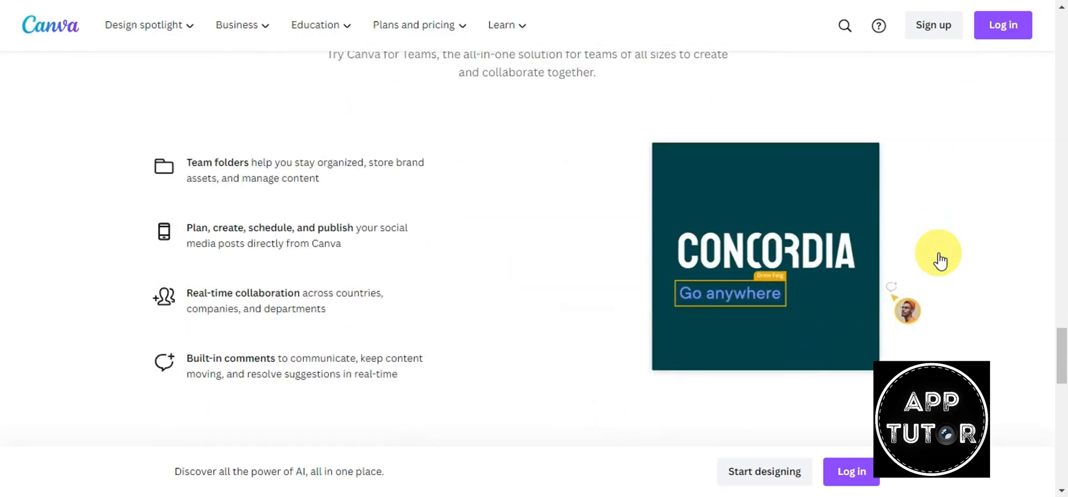
scroll(940, 260, up, 2)
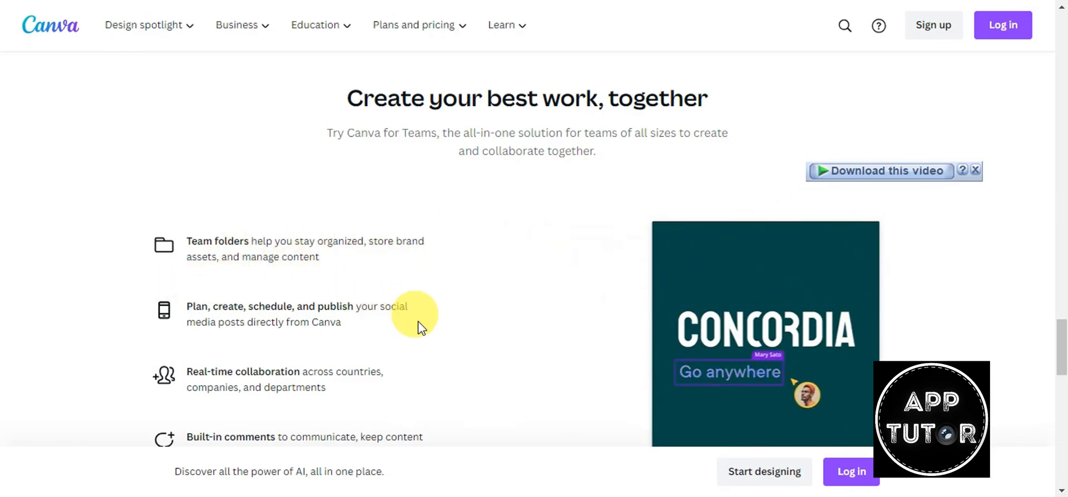
scroll(214, 310, down, 3)
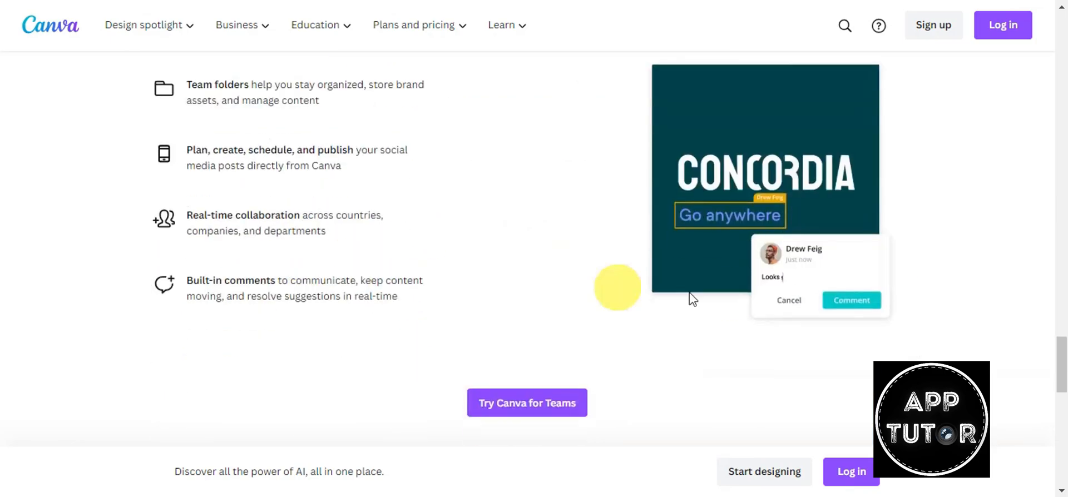
scroll(925, 300, down, 7)
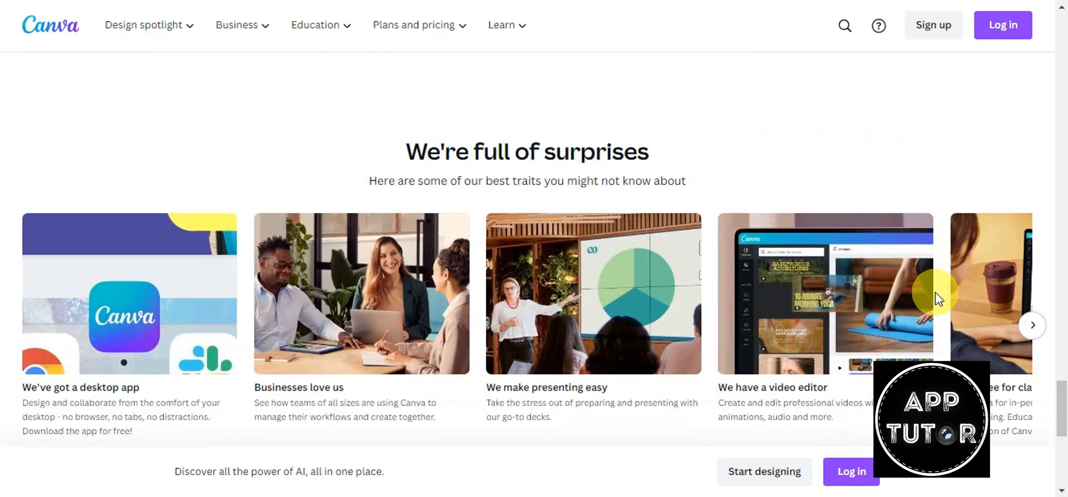
scroll(936, 299, down, 2)
drag(1062, 414, 1059, 12)
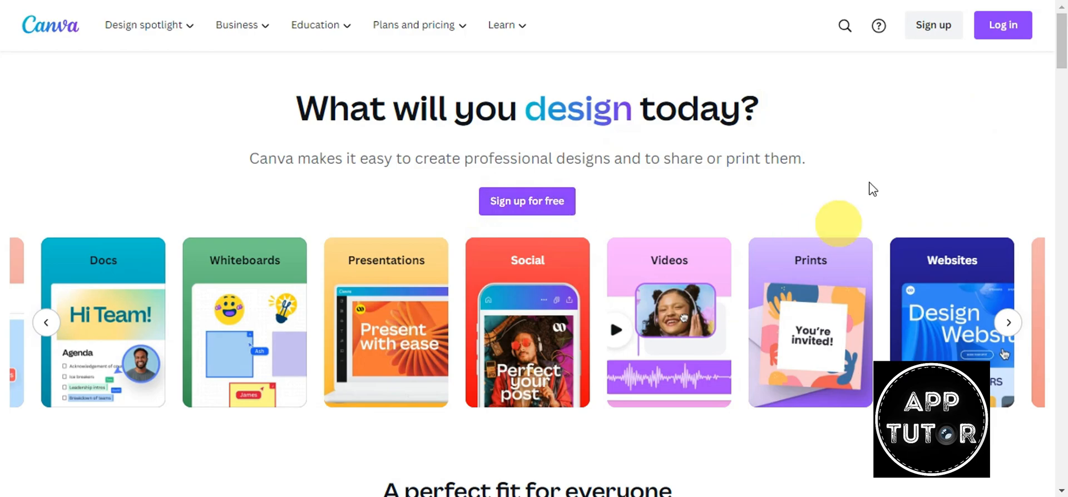
- Log in to Canva to reach the signed-in Home dashboard with design suggestions
click(990, 36)
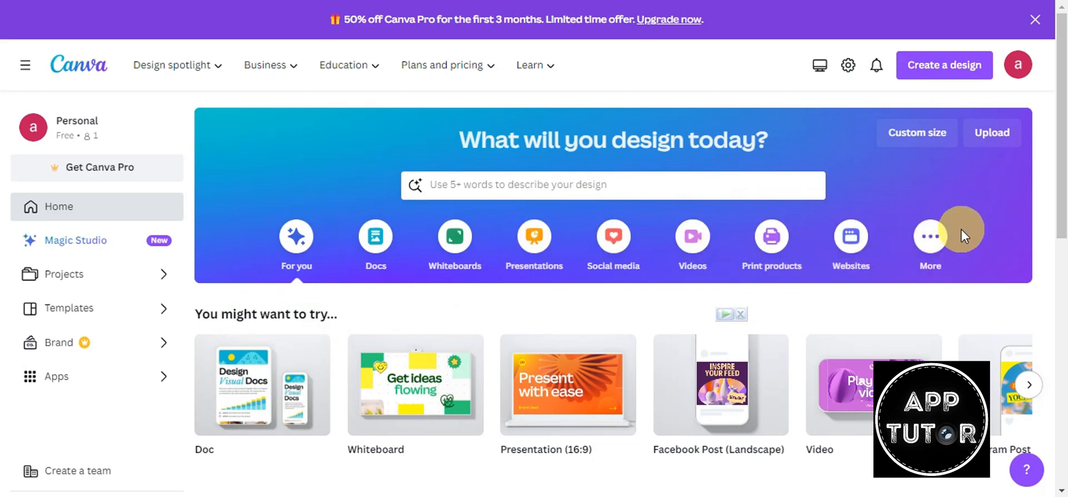
- Browse Recent designs on Home, then go to the Projects page from the sidebar
scroll(961, 230, down, 5)
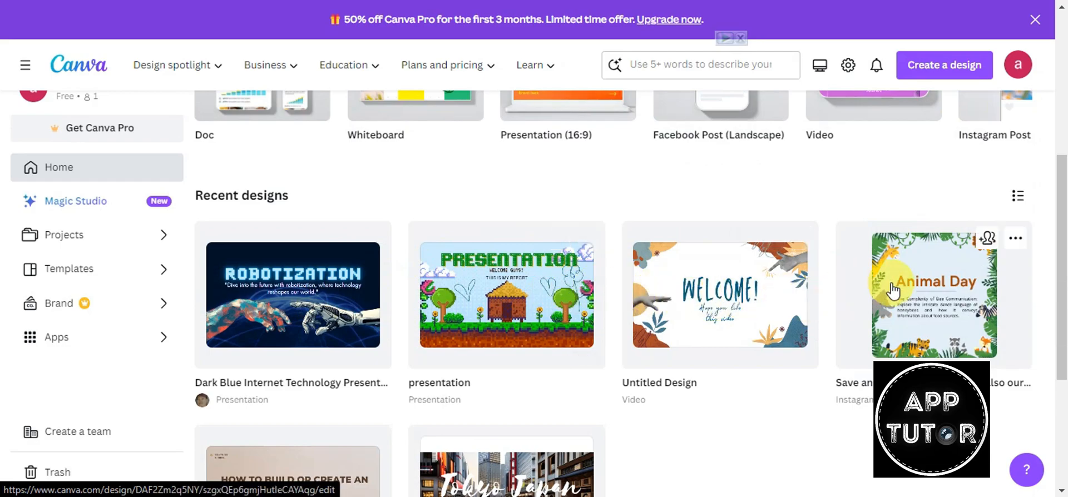
scroll(890, 284, down, 1)
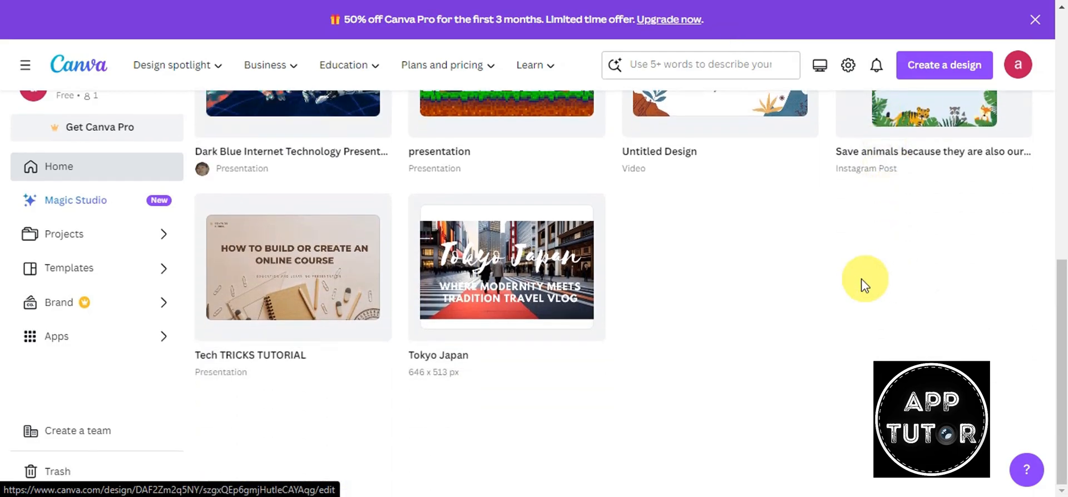
scroll(857, 287, up, 7)
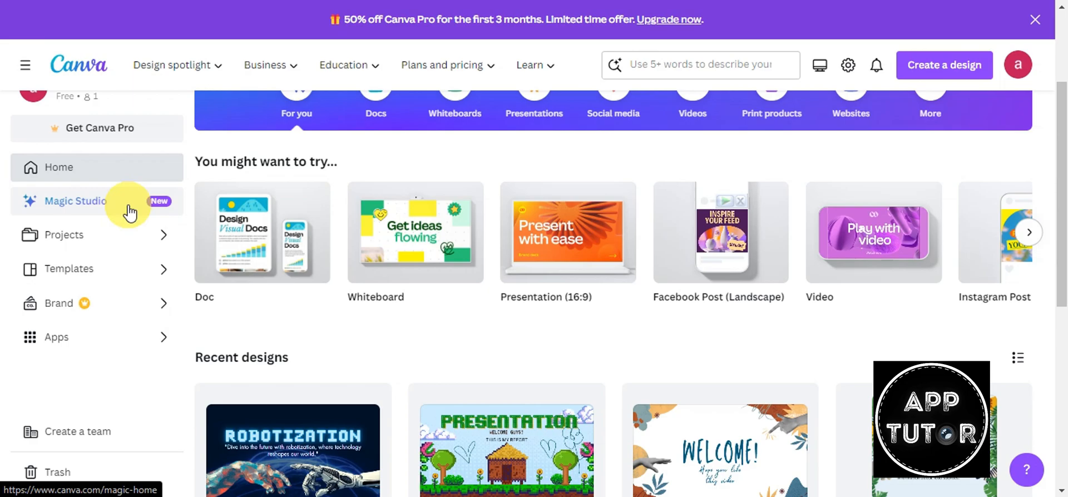
click(77, 236)
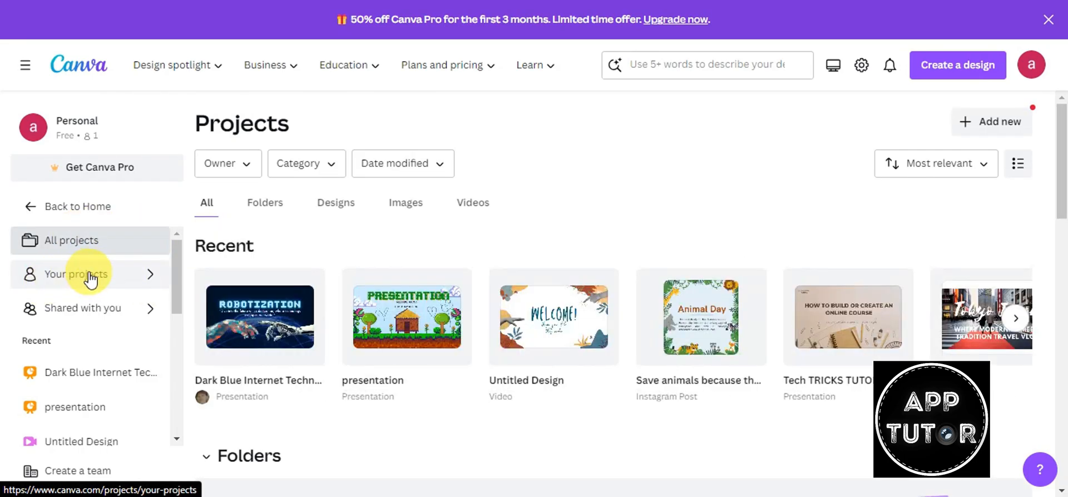
click(26, 211)
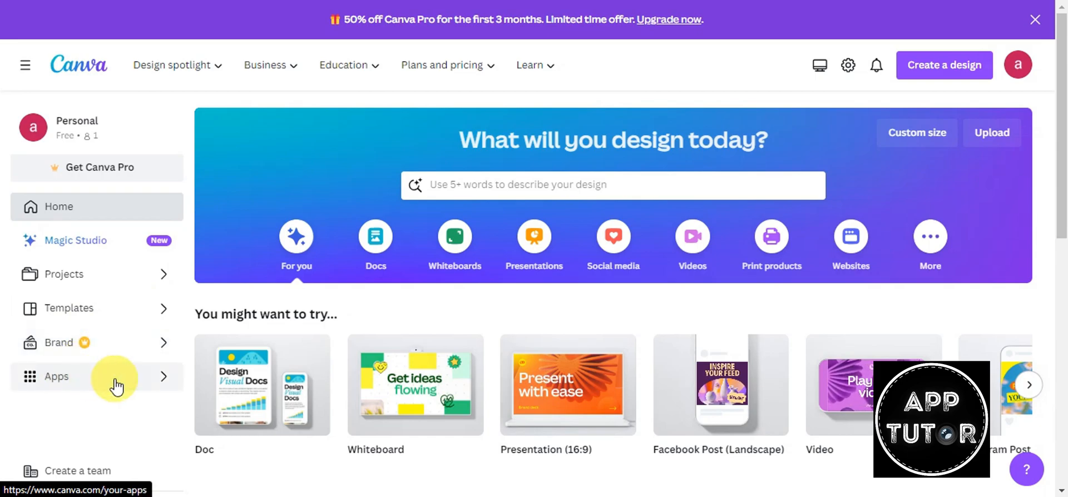
scroll(114, 383, down, 1)
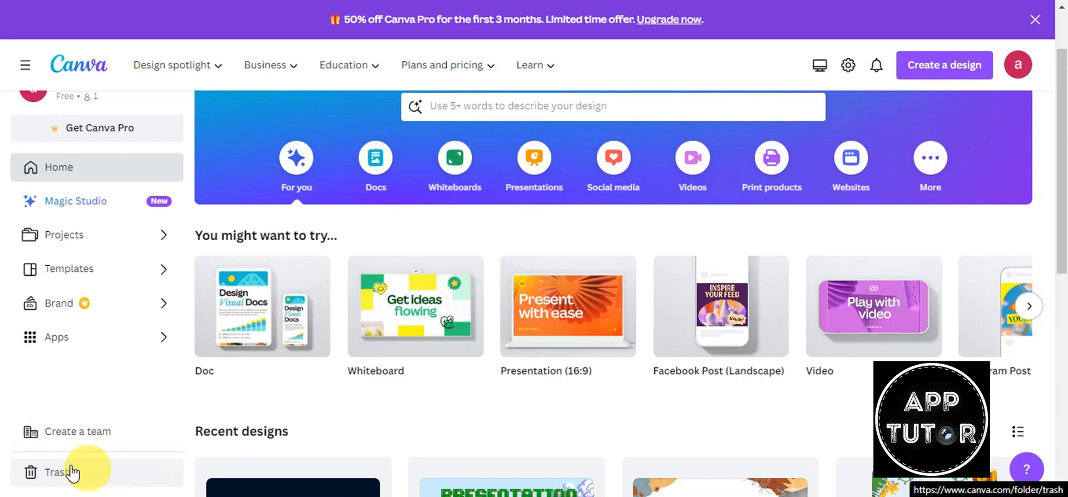
scroll(619, 382, up, 2)
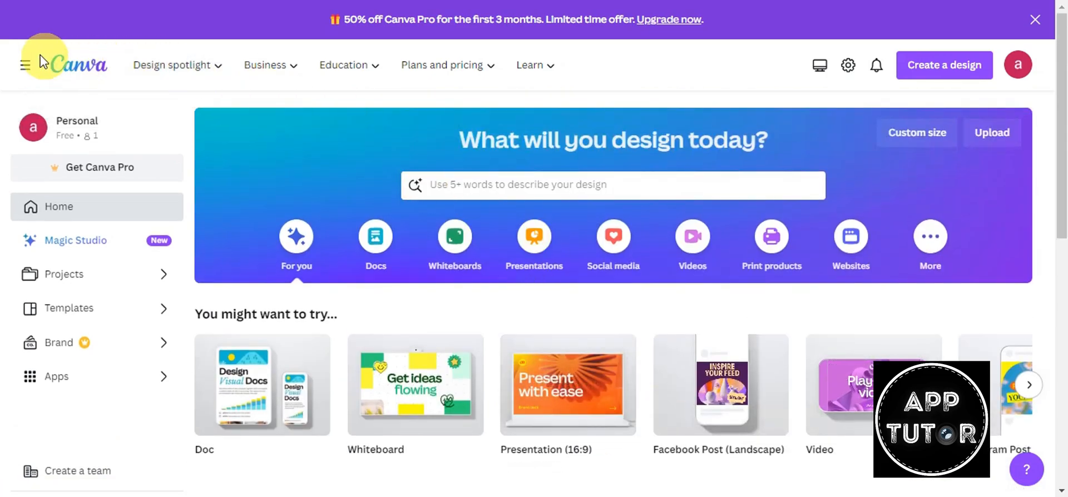
mouse_move(162, 66)
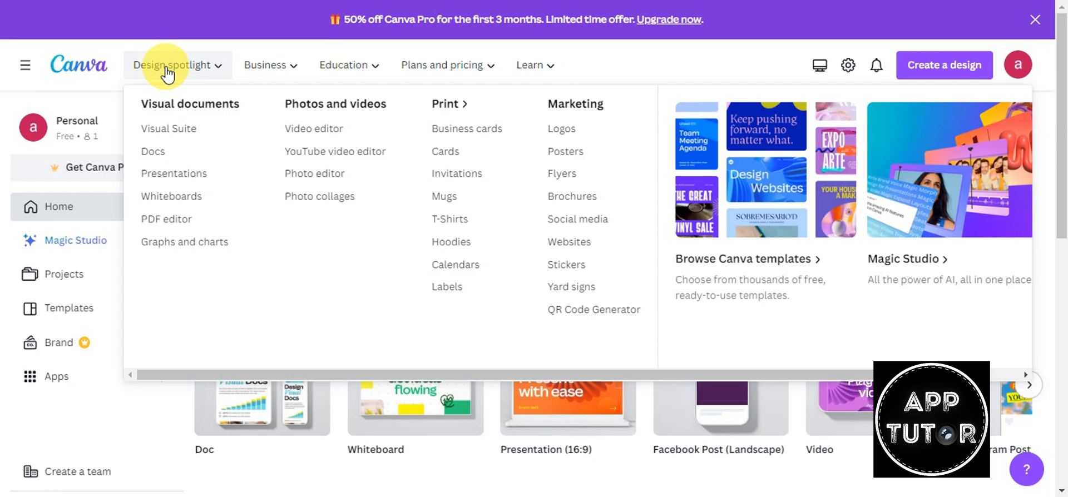
mouse_move(263, 70)
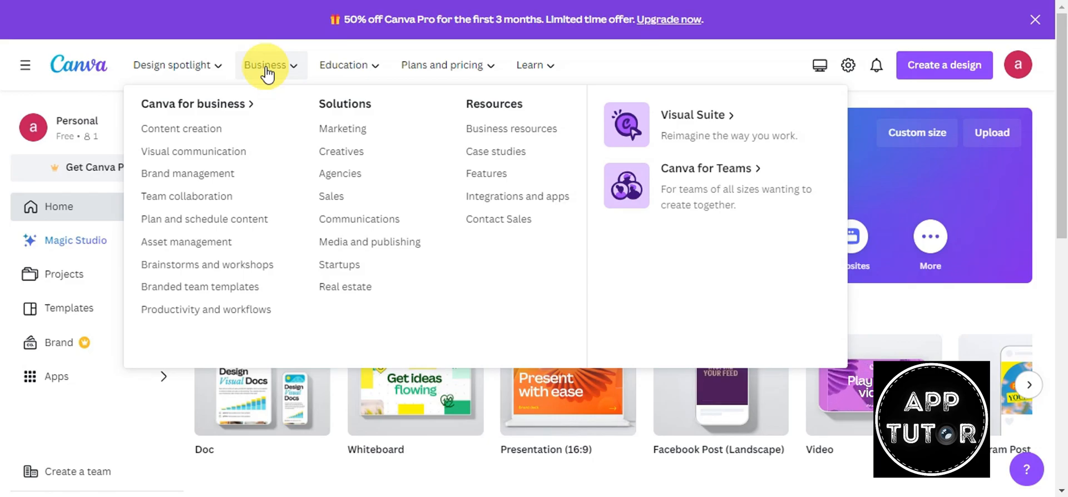
mouse_move(343, 72)
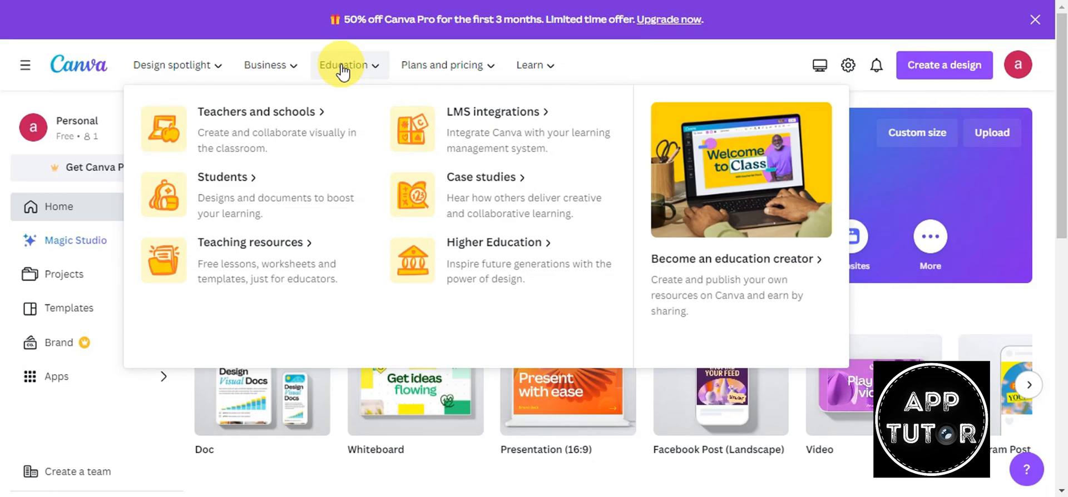
click(439, 65)
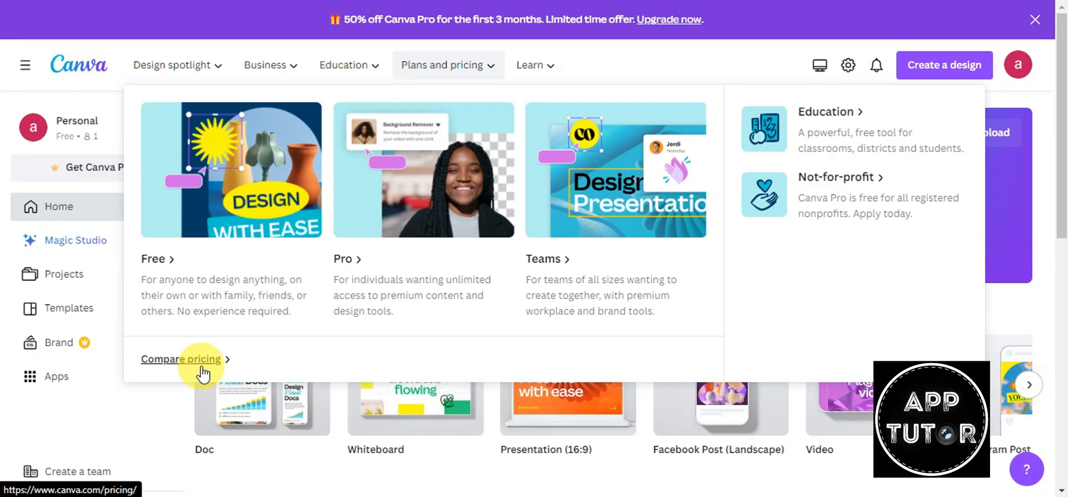
mouse_move(545, 67)
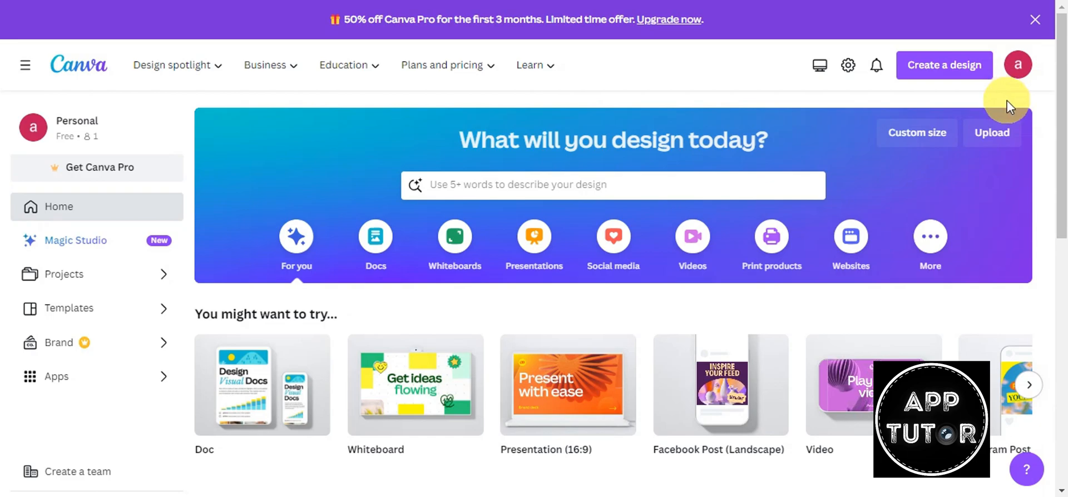
click(946, 71)
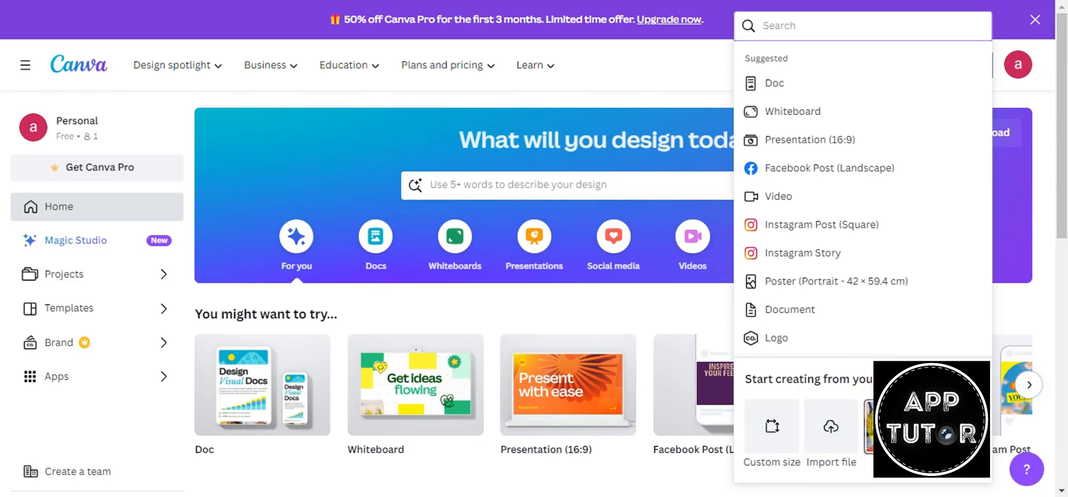
click(869, 426)
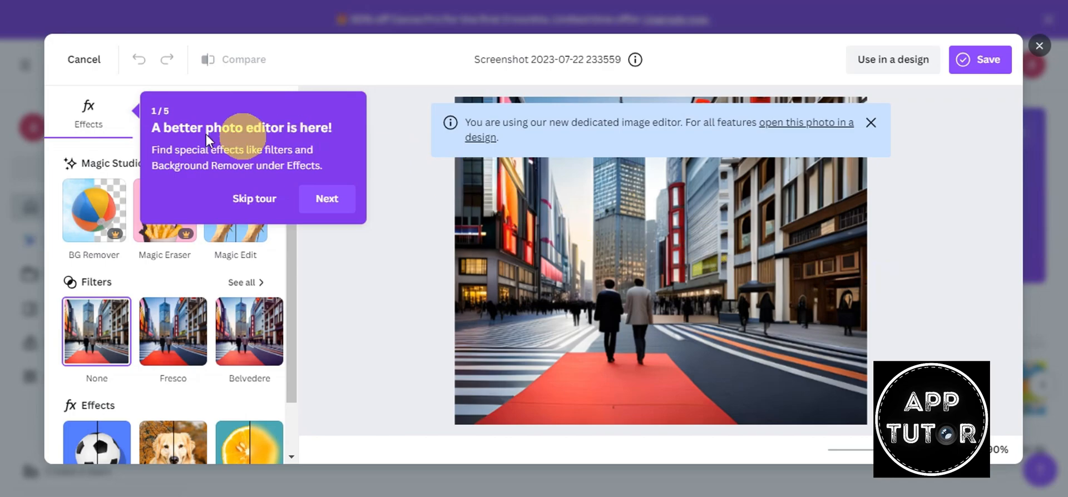
- Step through the photo editor's four-part feature tour and dismiss it with Got it
click(331, 205)
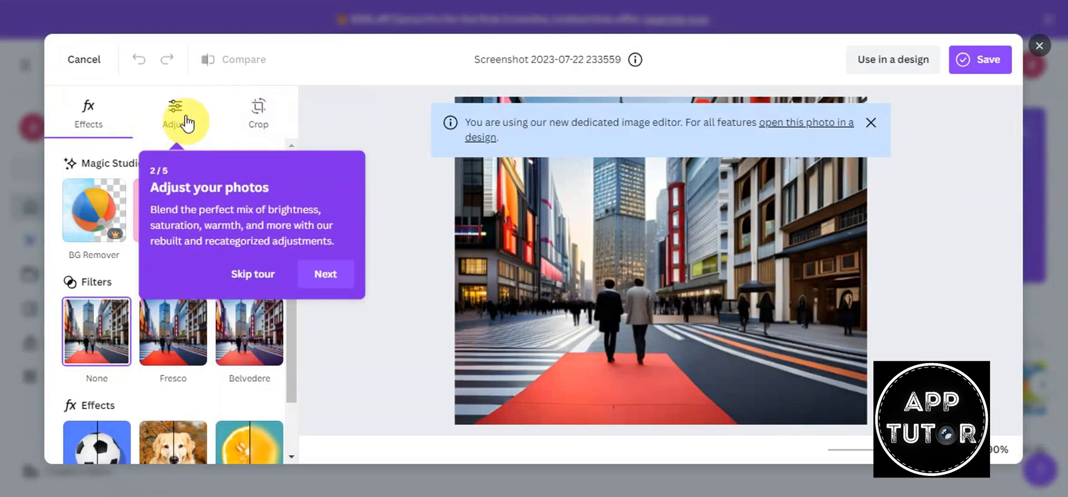
click(309, 276)
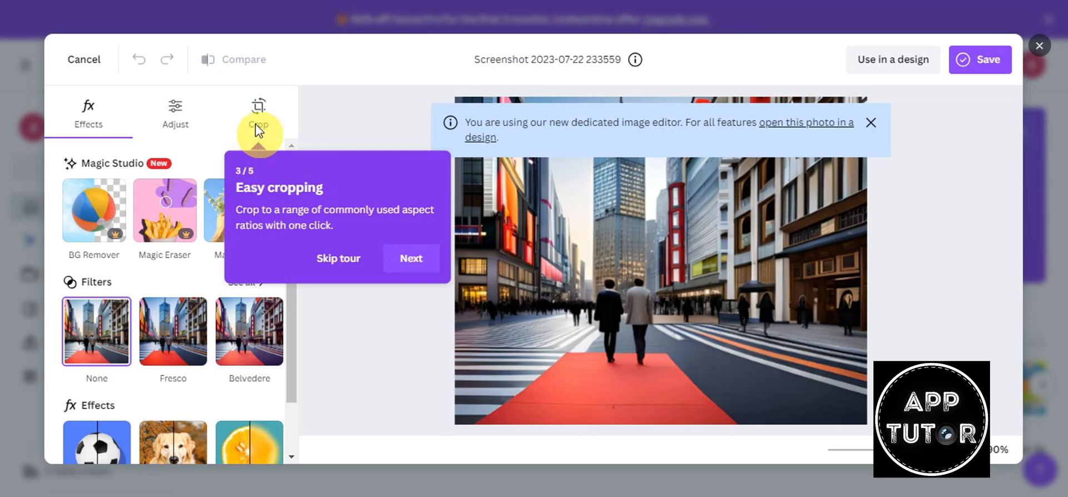
click(423, 269)
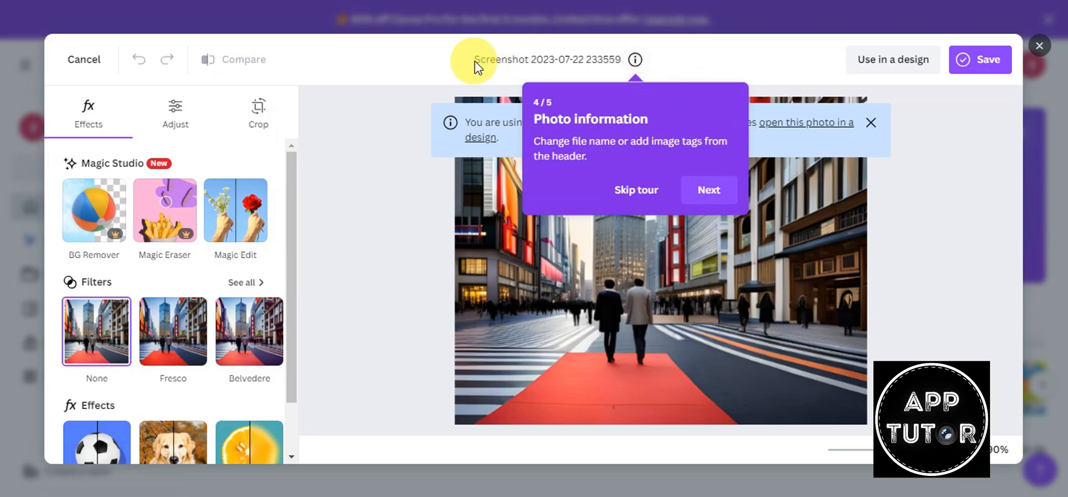
click(728, 201)
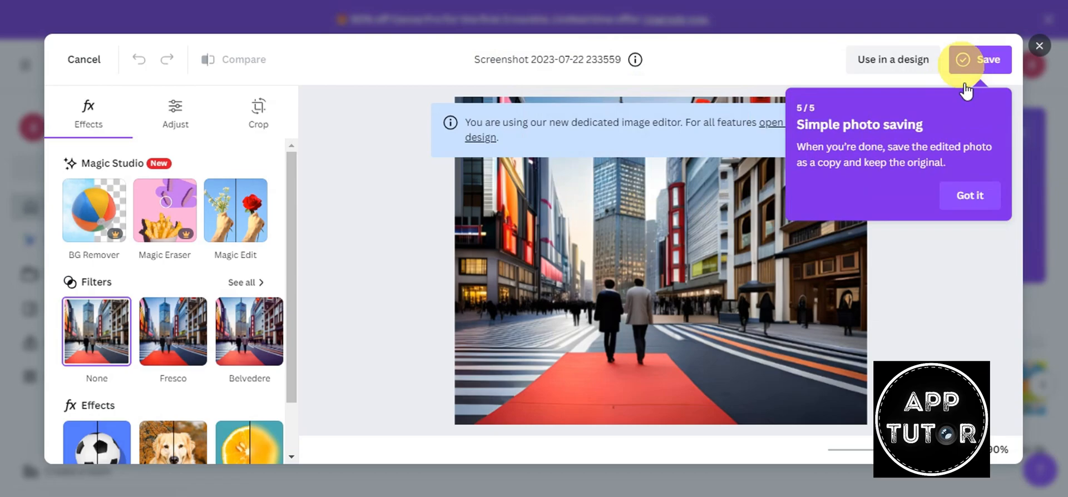
click(961, 207)
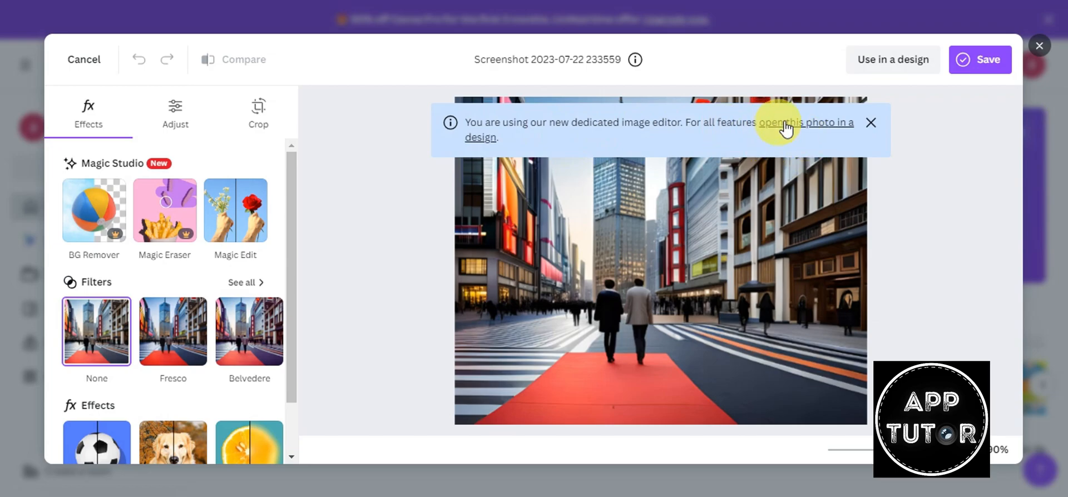
- Use the street screenshot in a new Untitled 646px × 513px design
click(886, 62)
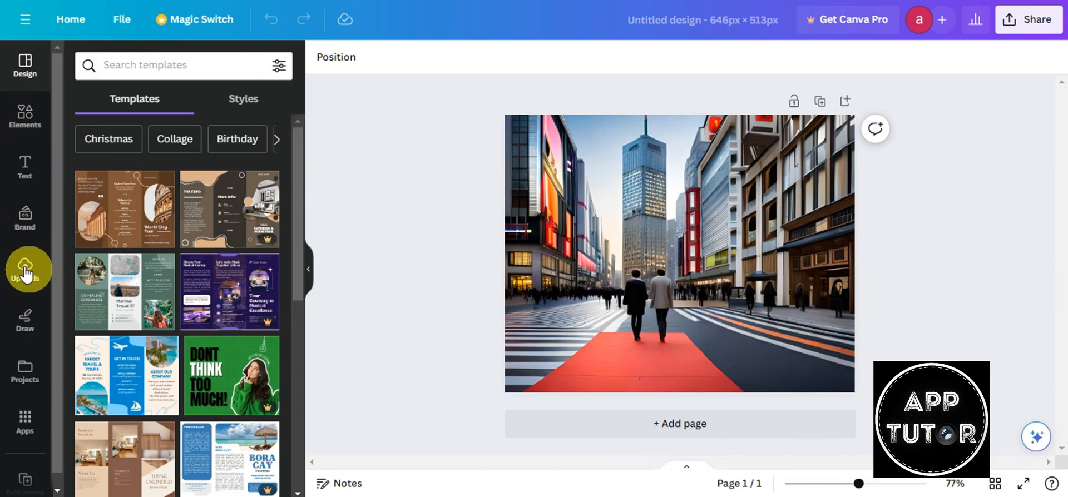
click(534, 201)
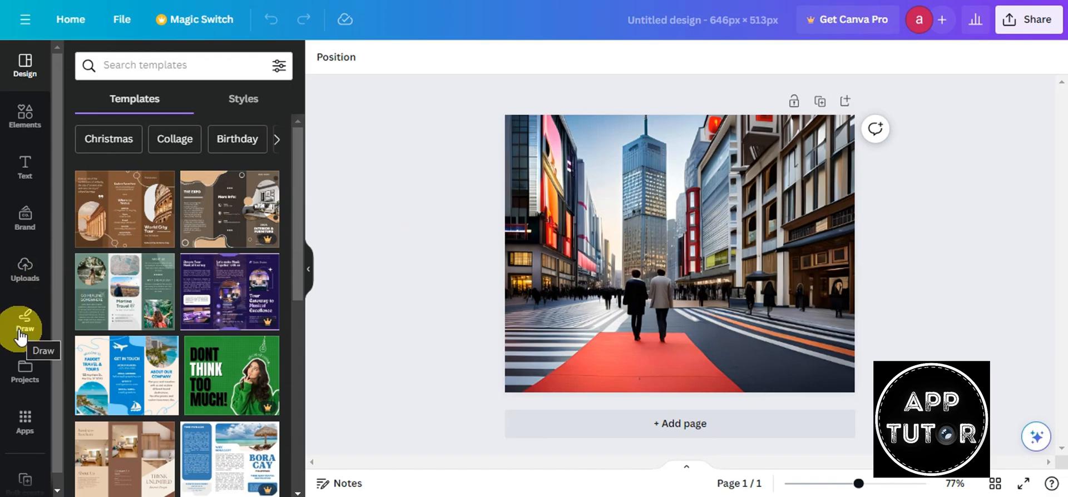
scroll(32, 379, down, 1)
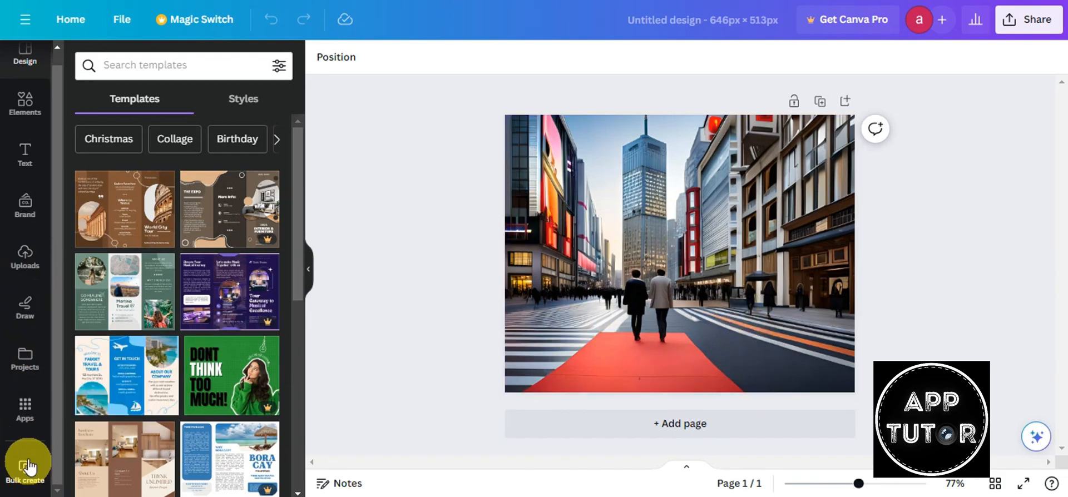
scroll(26, 389, up, 1)
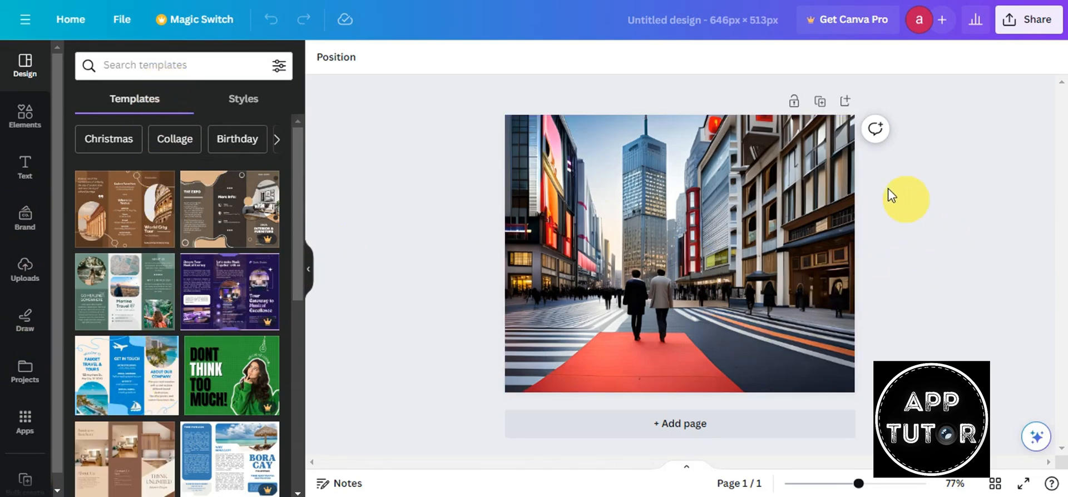
- Select the street photo, open Edit photo, and expand the full Filters gallery
click(712, 250)
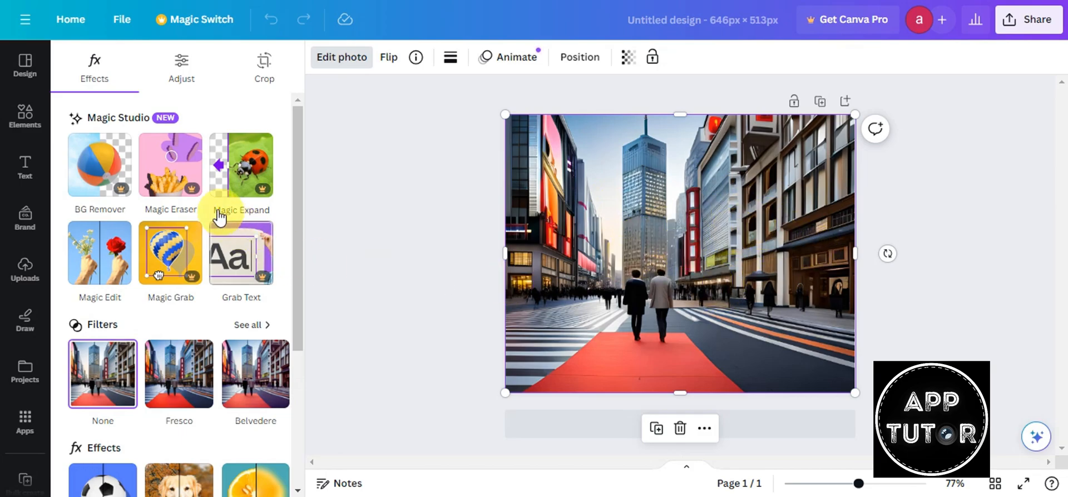
scroll(219, 216, down, 3)
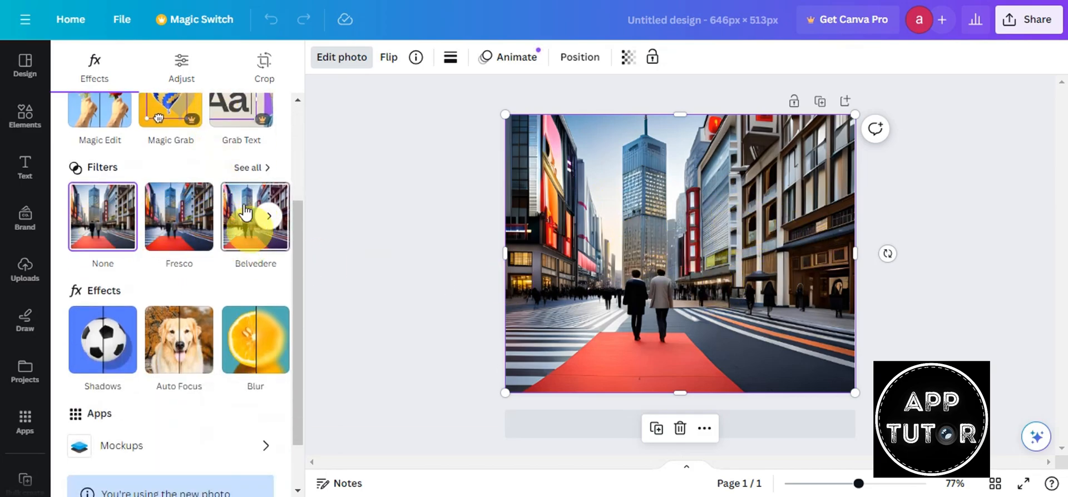
click(248, 167)
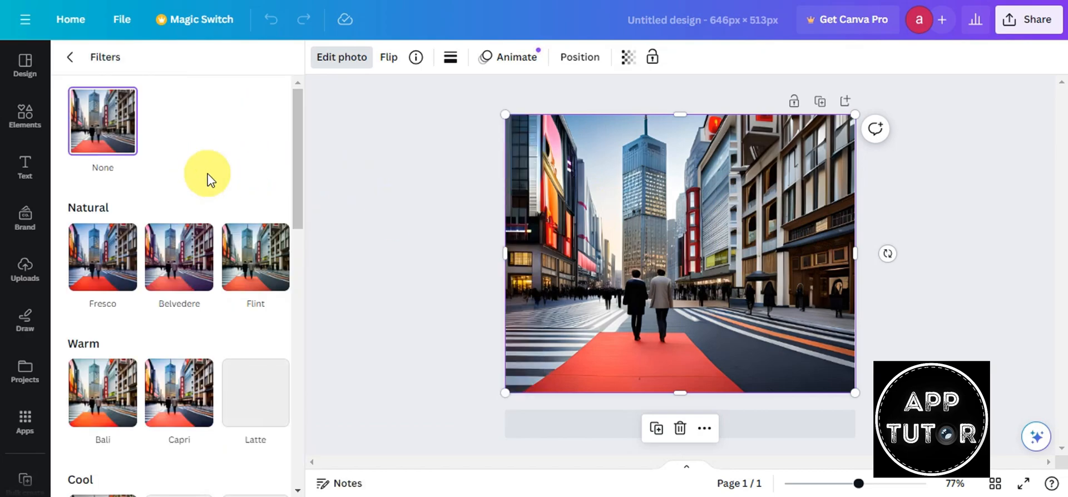
- Try the Outrun filter, then switch to Heatwave and lower its intensity slightly
scroll(203, 148, down, 2)
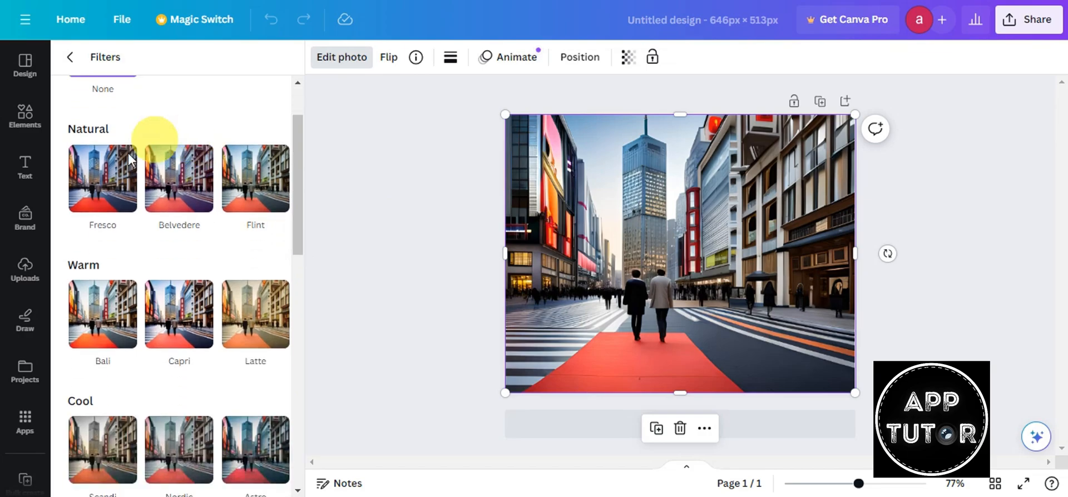
scroll(208, 241, down, 3)
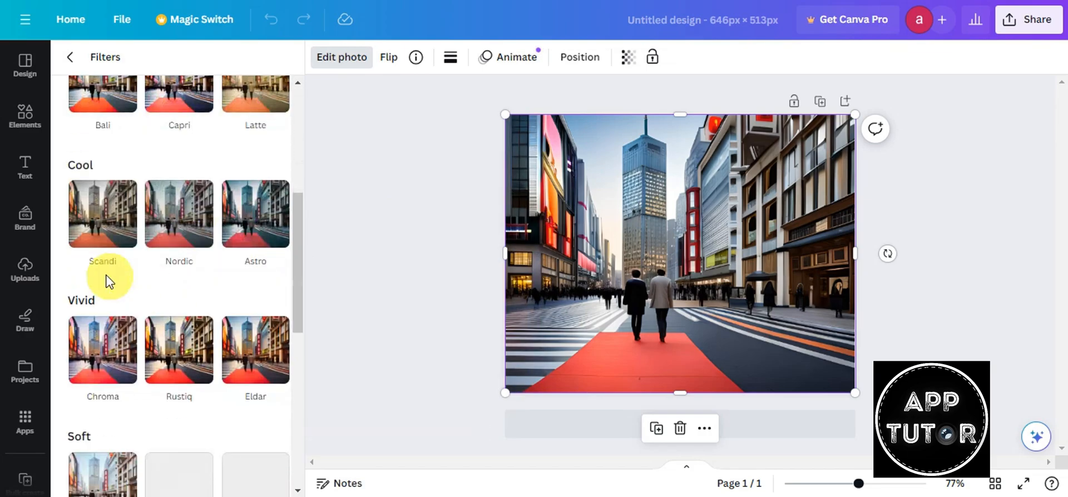
scroll(95, 350, down, 3)
scroll(140, 363, down, 4)
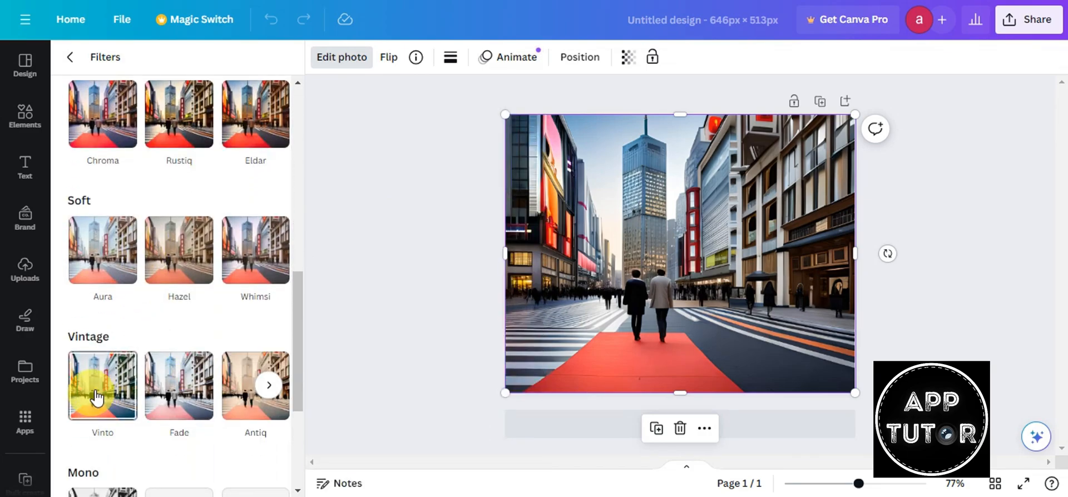
scroll(155, 398, down, 1)
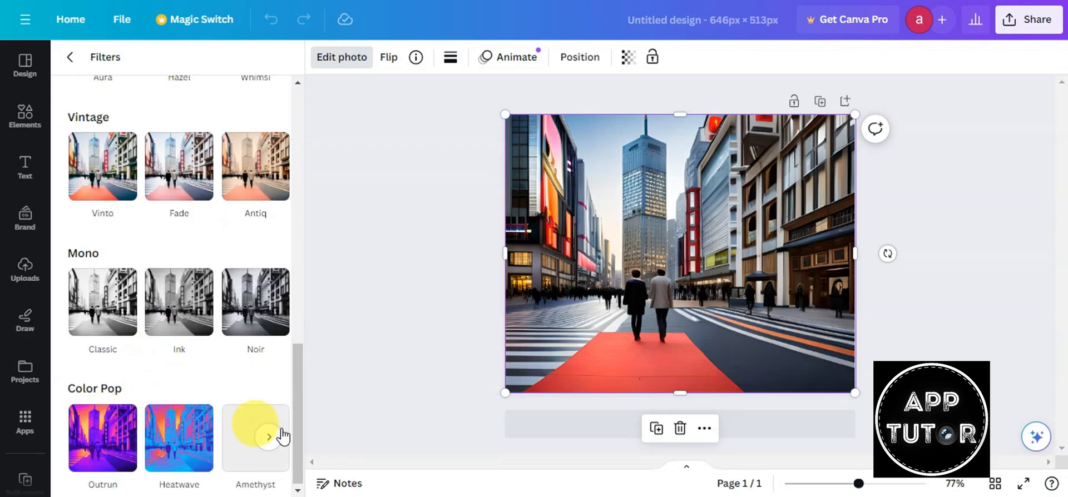
click(116, 453)
click(169, 414)
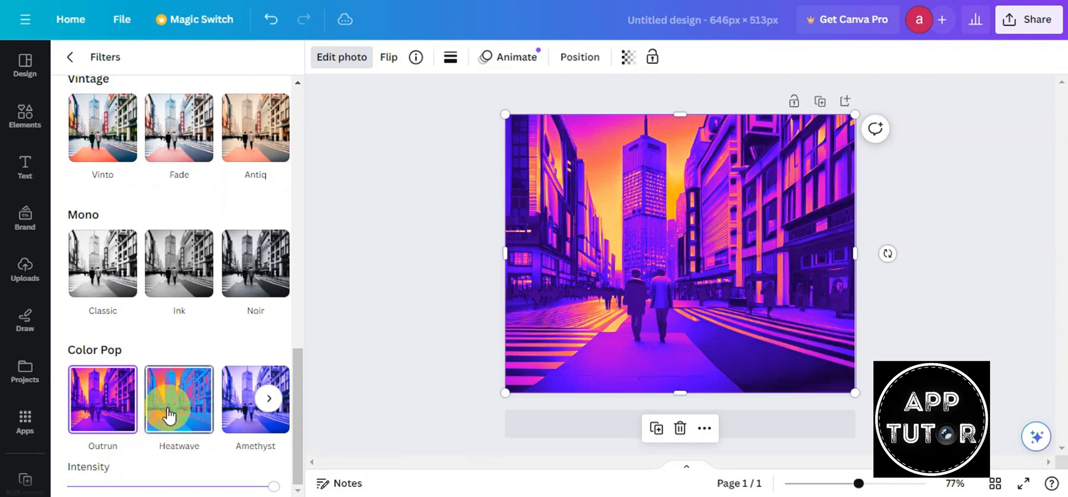
mouse_move(272, 486)
mouse_down()
mouse_move(86, 484)
mouse_move(279, 494)
mouse_up()
- Back in the Effects options, drag the filter intensity slider down to zero
scroll(232, 341, up, 15)
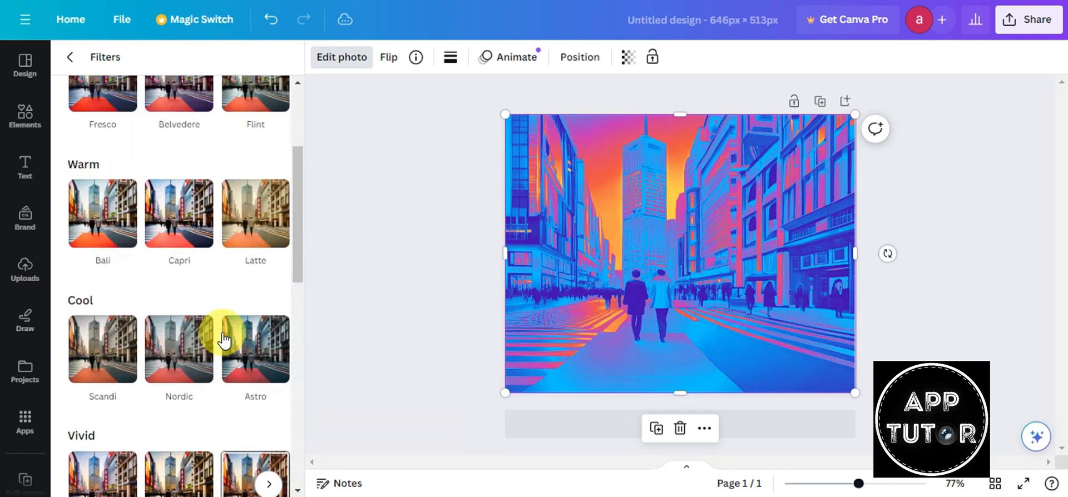
click(71, 57)
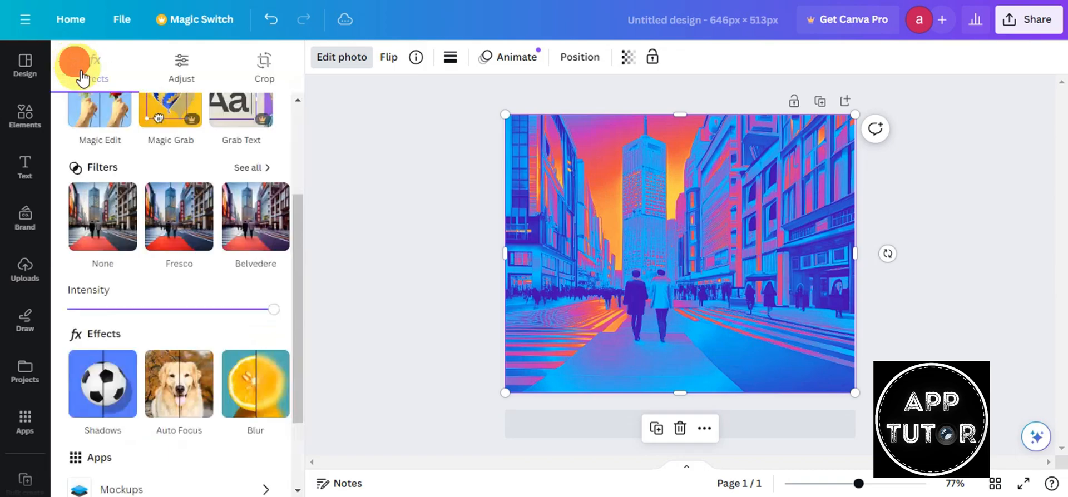
scroll(261, 228, up, 3)
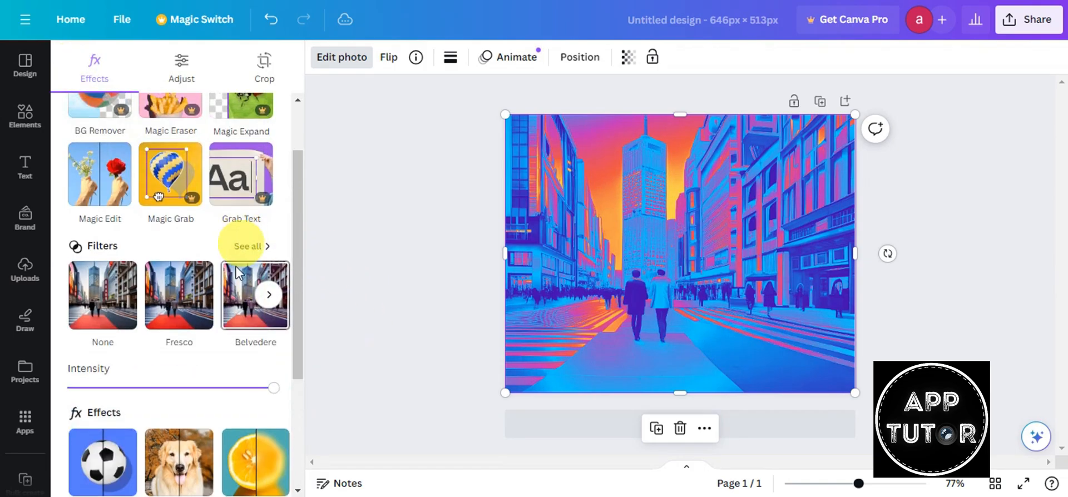
drag(266, 388, 314, 399)
scroll(267, 278, down, 3)
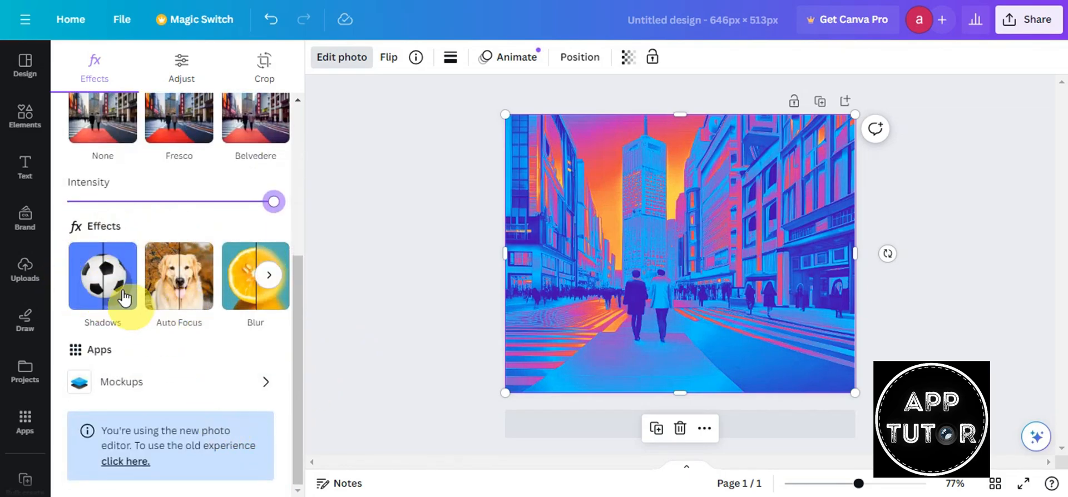
drag(270, 207, 113, 204)
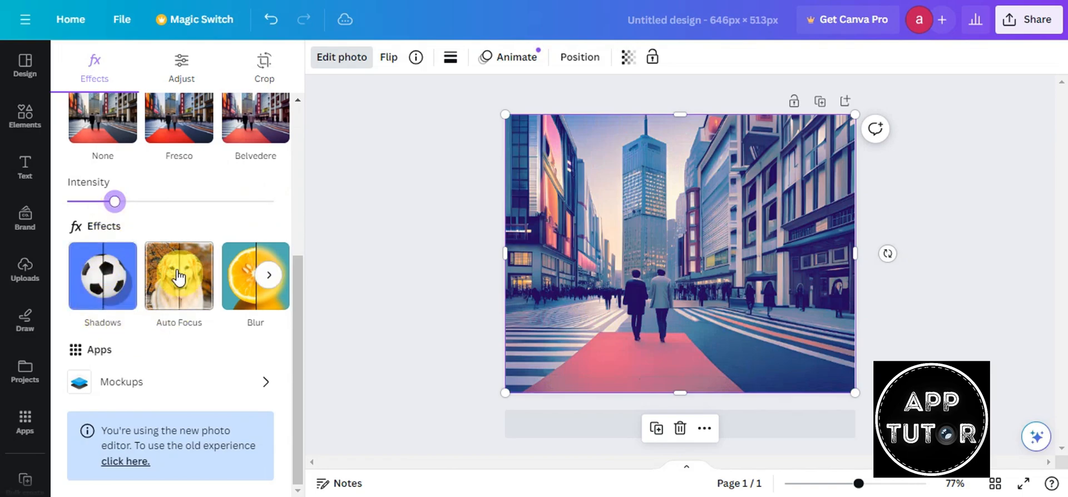
drag(114, 202, 65, 211)
scroll(100, 184, up, 2)
- Set the filter to None, then try Glow and Drop shadows before choosing Outline
click(105, 217)
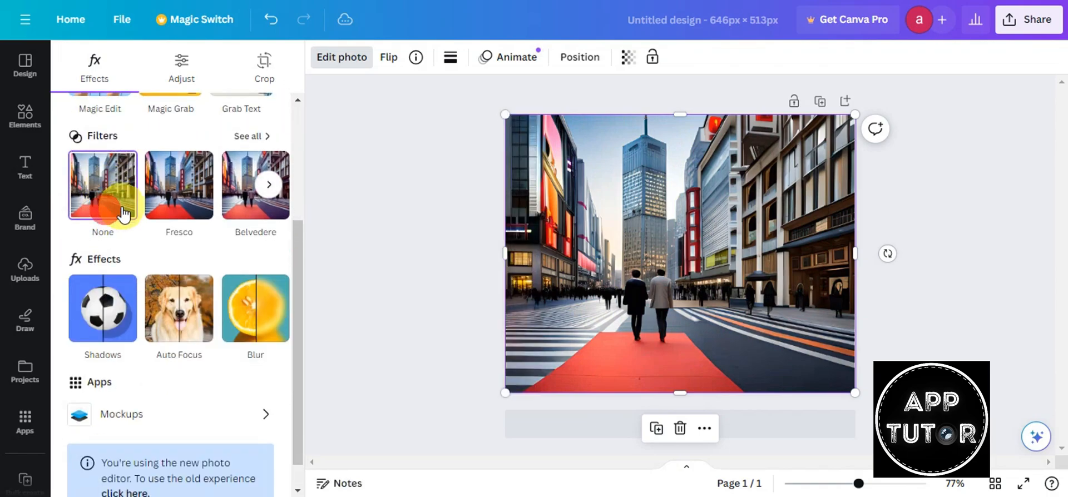
click(128, 312)
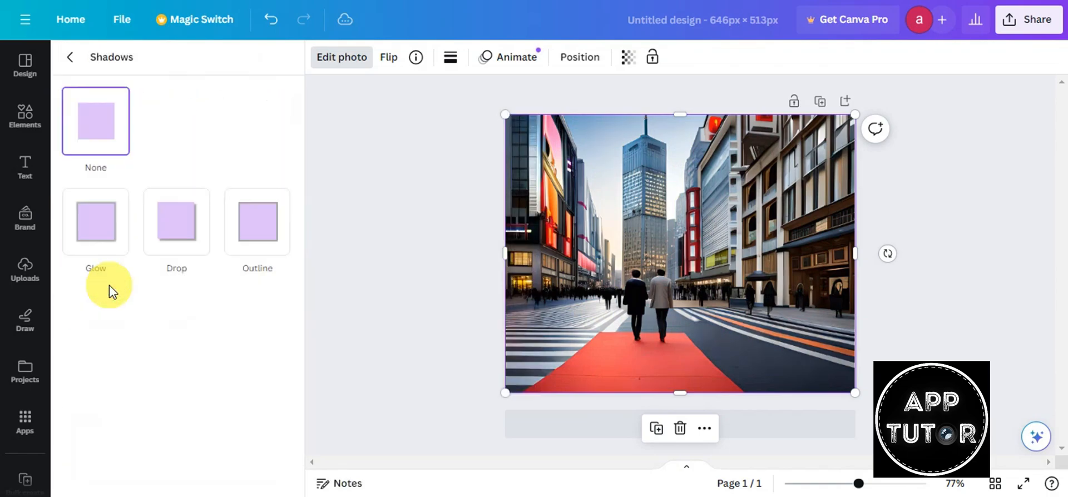
click(97, 241)
click(153, 228)
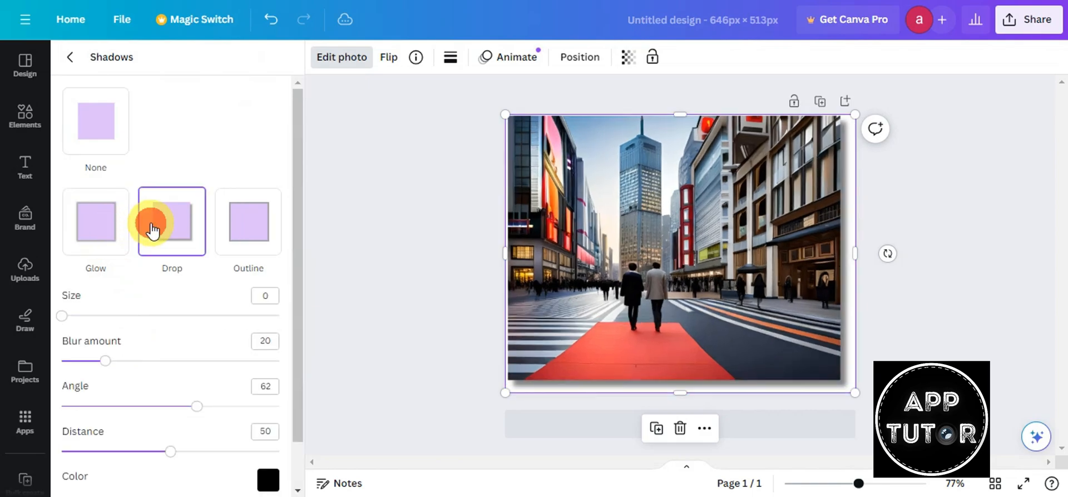
click(247, 223)
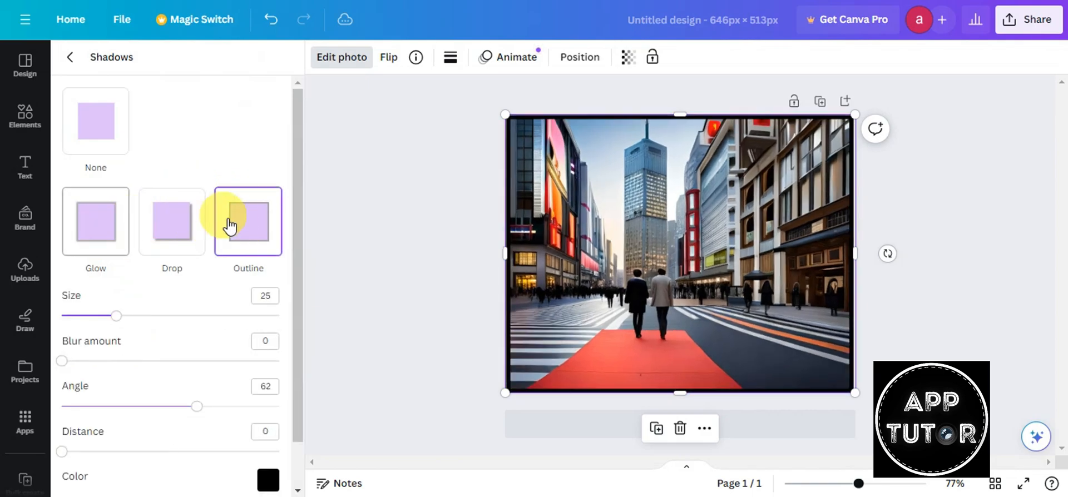
scroll(267, 247, down, 1)
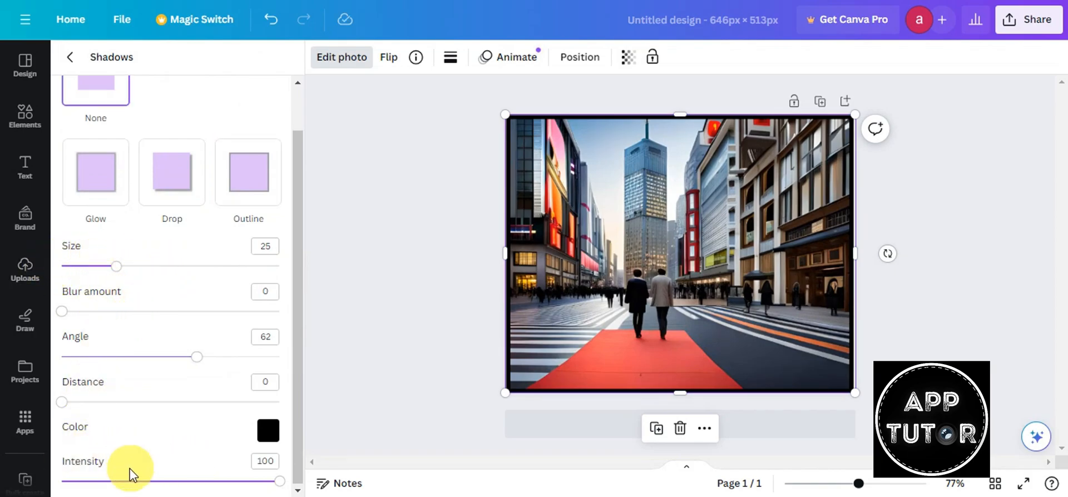
click(89, 83)
click(69, 58)
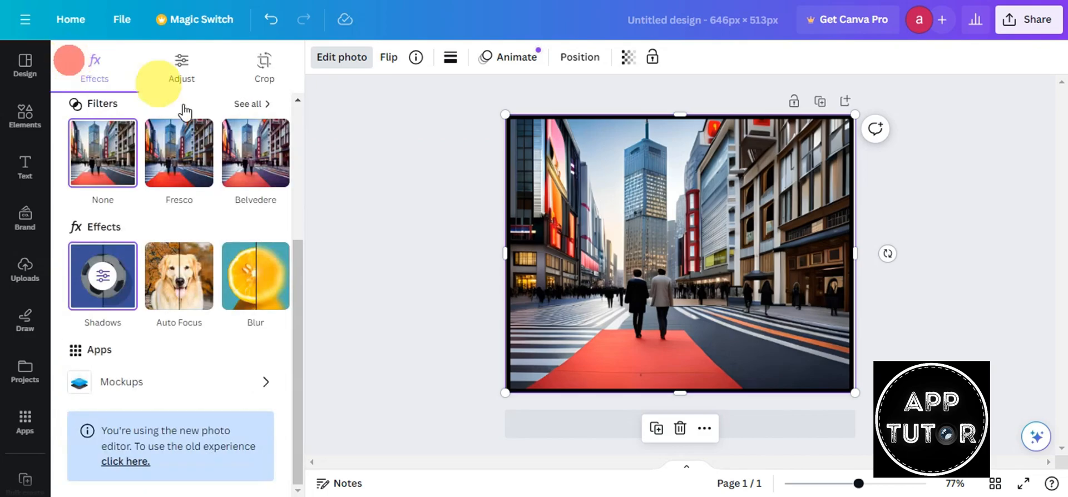
- Apply Auto Focus to blur the background behind the walking couple (blur 50, position 47)
click(188, 284)
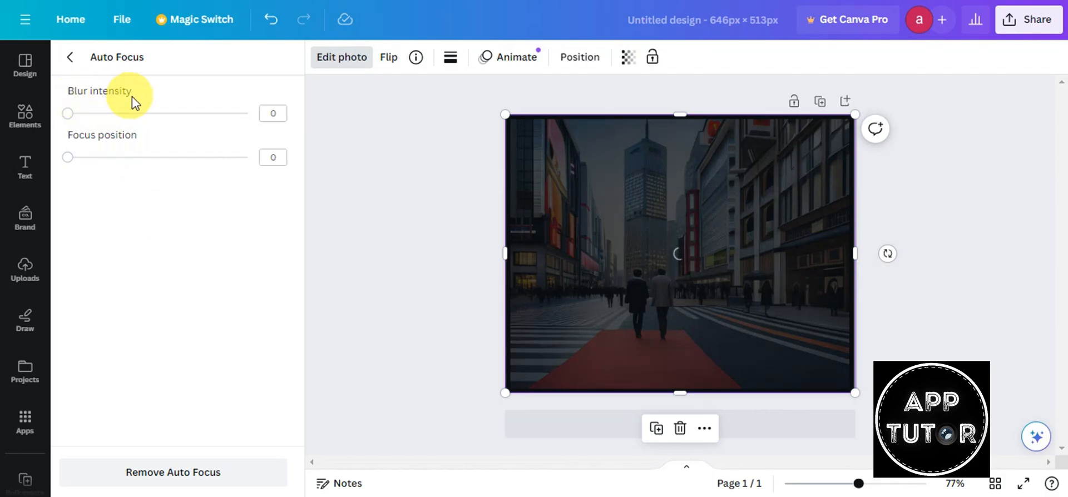
click(70, 59)
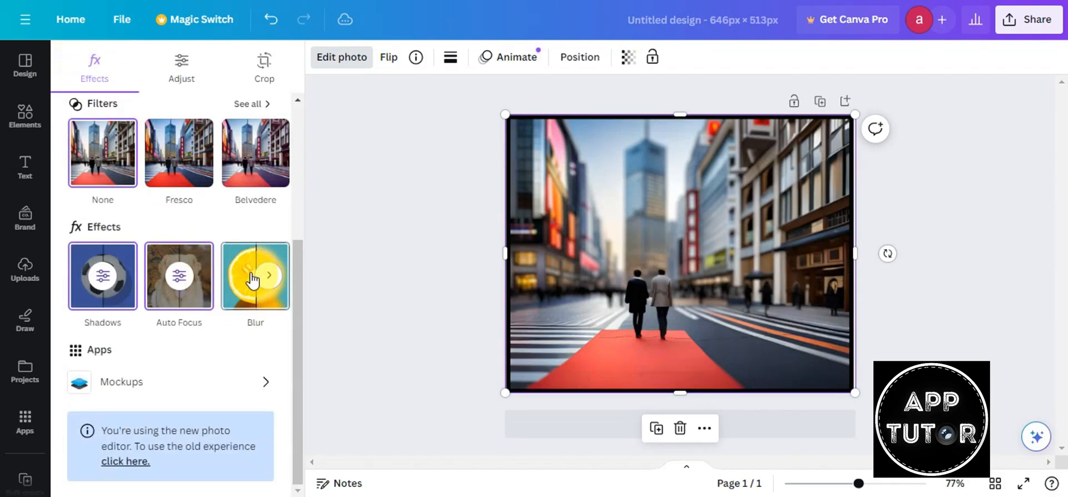
click(269, 276)
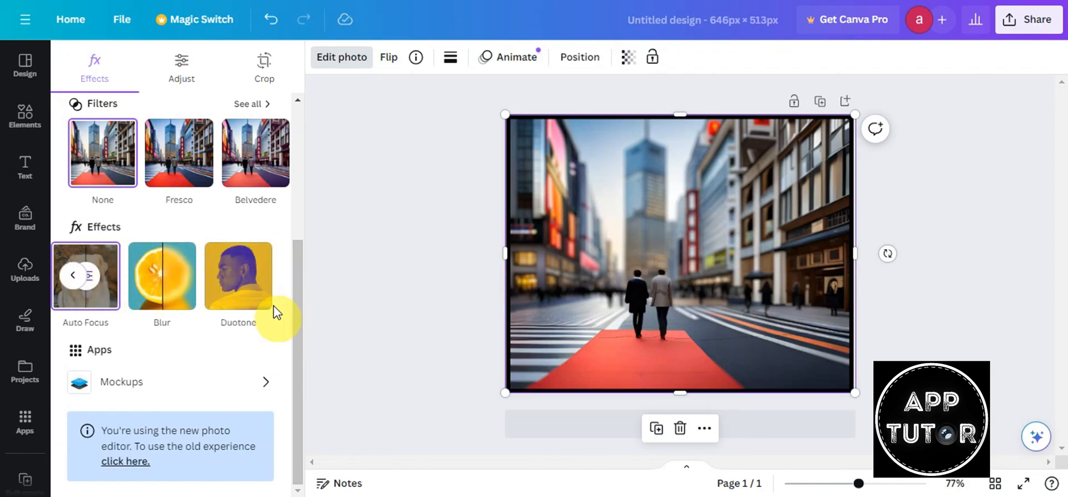
- Try the Mono duotone, then give the photo the Sepia duotone
click(242, 299)
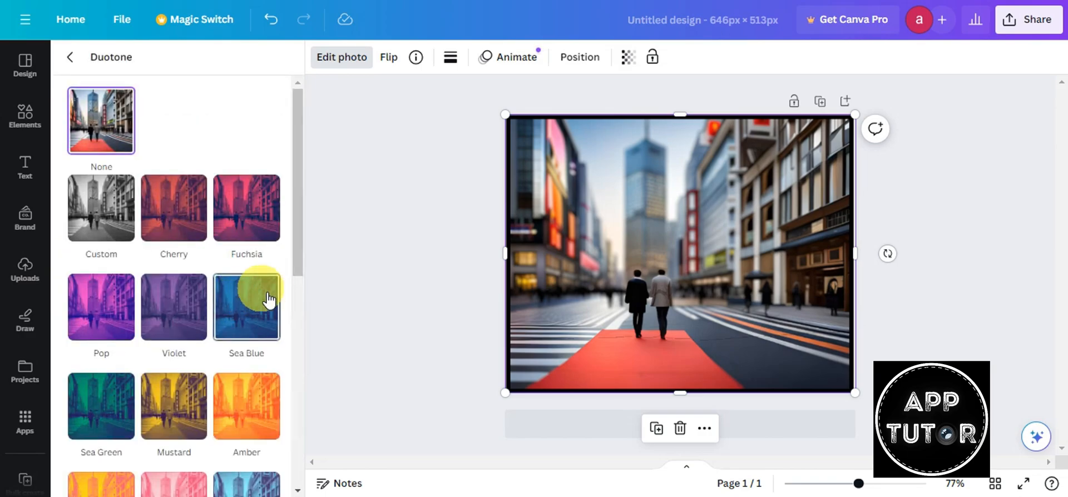
scroll(222, 196, down, 5)
scroll(222, 196, down, 4)
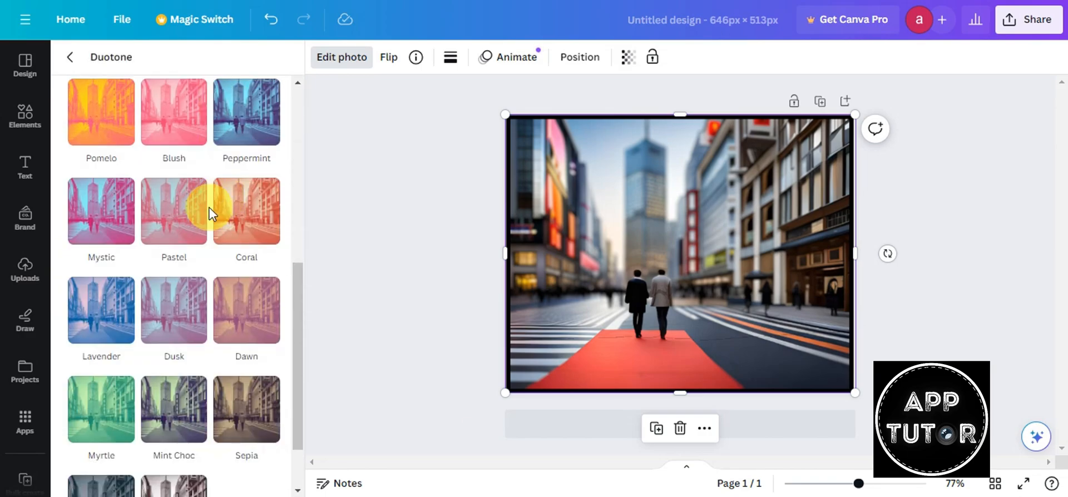
click(107, 452)
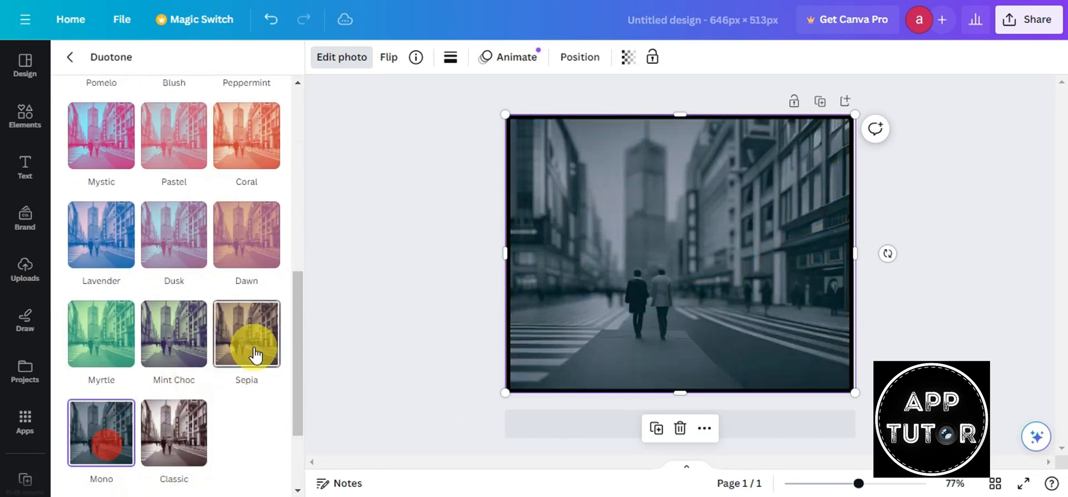
click(250, 333)
scroll(253, 339, up, 9)
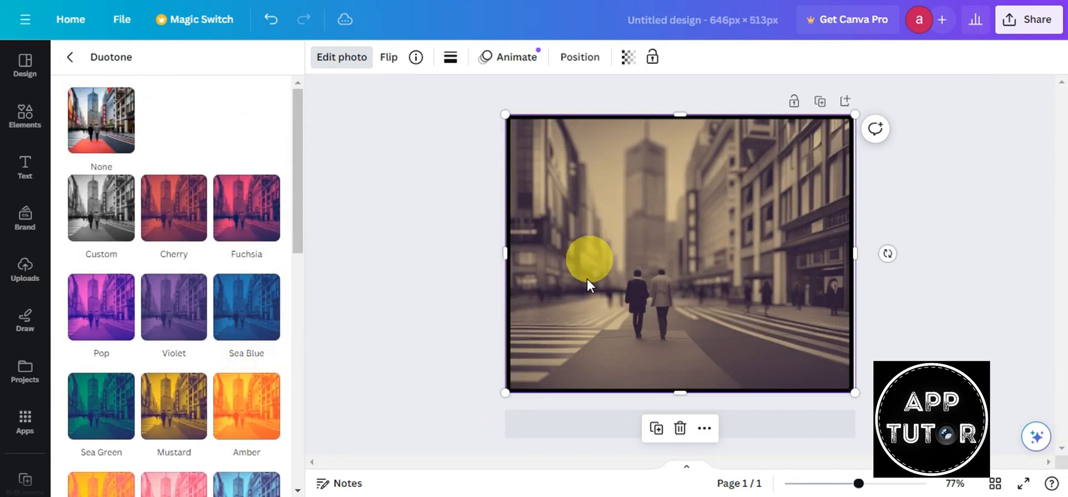
click(74, 59)
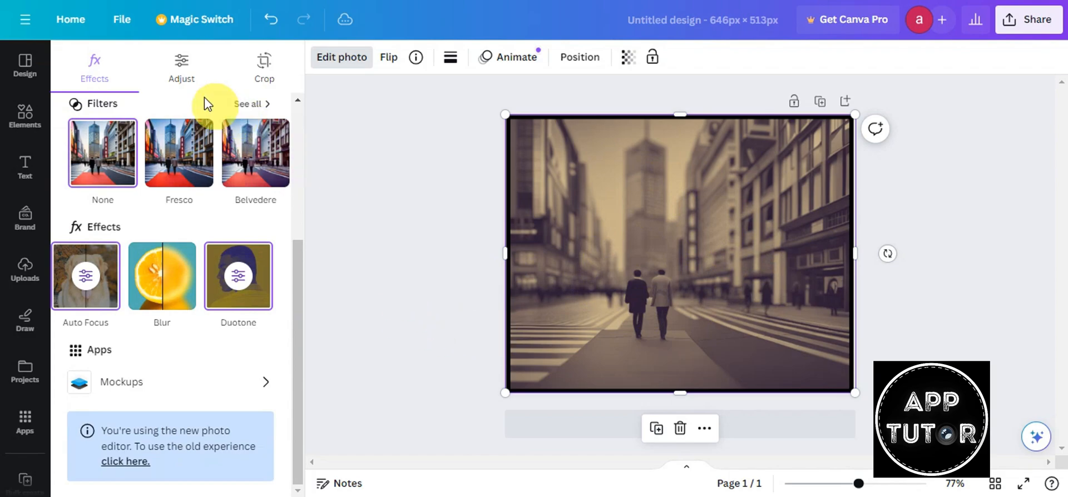
- Auto-adjust the whole image's colours, reducing intensity to reach brightness 6 and contrast -40
click(182, 70)
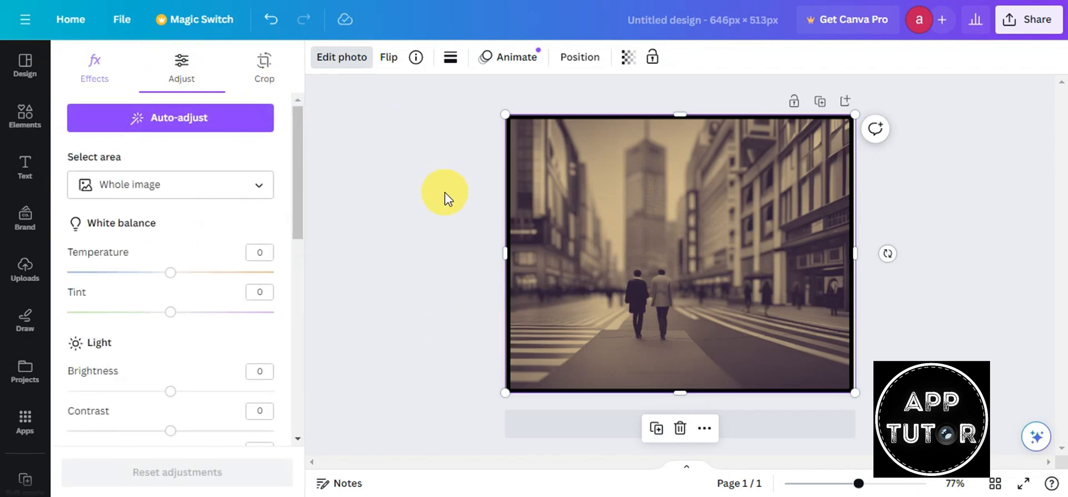
click(189, 117)
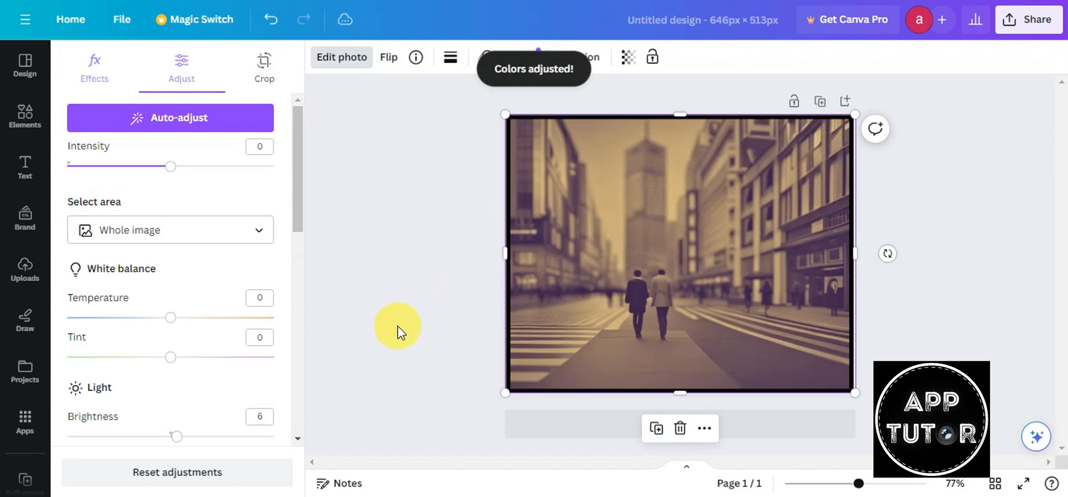
mouse_move(170, 166)
mouse_down()
mouse_move(234, 169)
mouse_move(107, 161)
mouse_move(269, 177)
mouse_move(116, 170)
mouse_move(166, 172)
mouse_up()
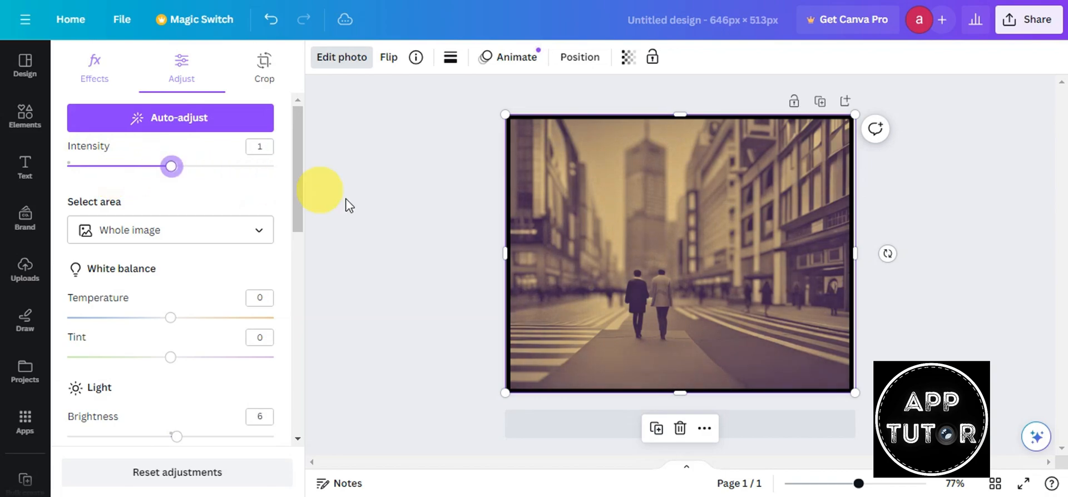
click(249, 234)
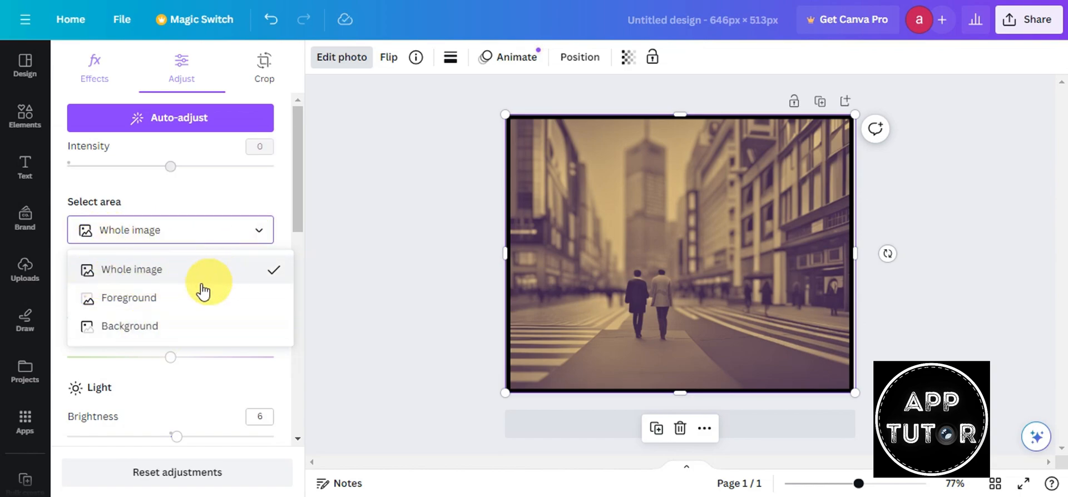
click(261, 232)
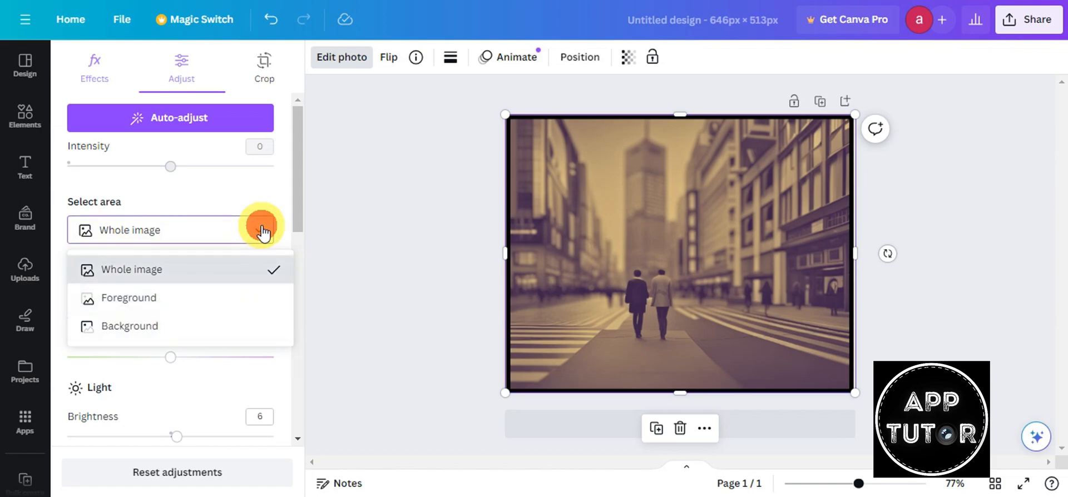
scroll(283, 226, down, 2)
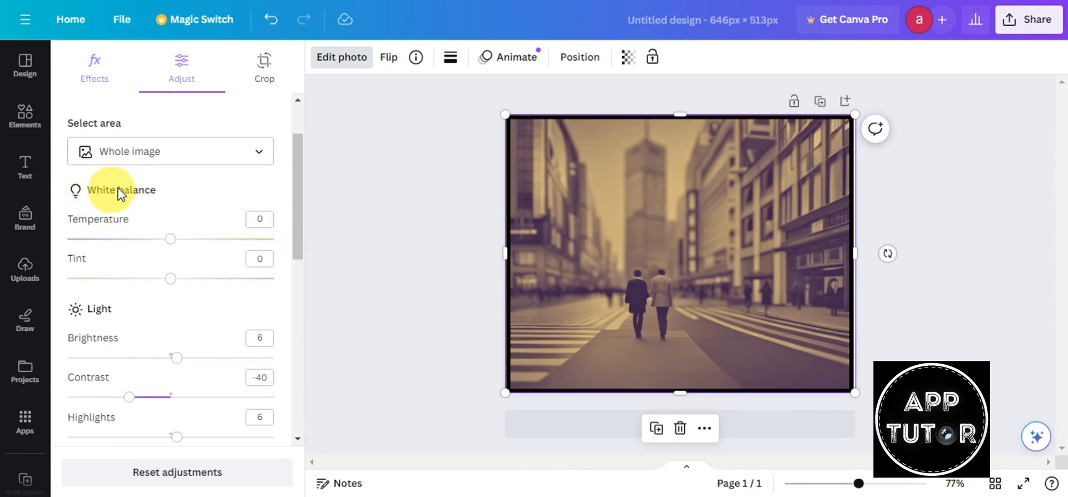
- Set the photo's white balance to temperature -84 and tint 31 for a cool purple cast
drag(172, 242, 84, 245)
drag(170, 278, 204, 278)
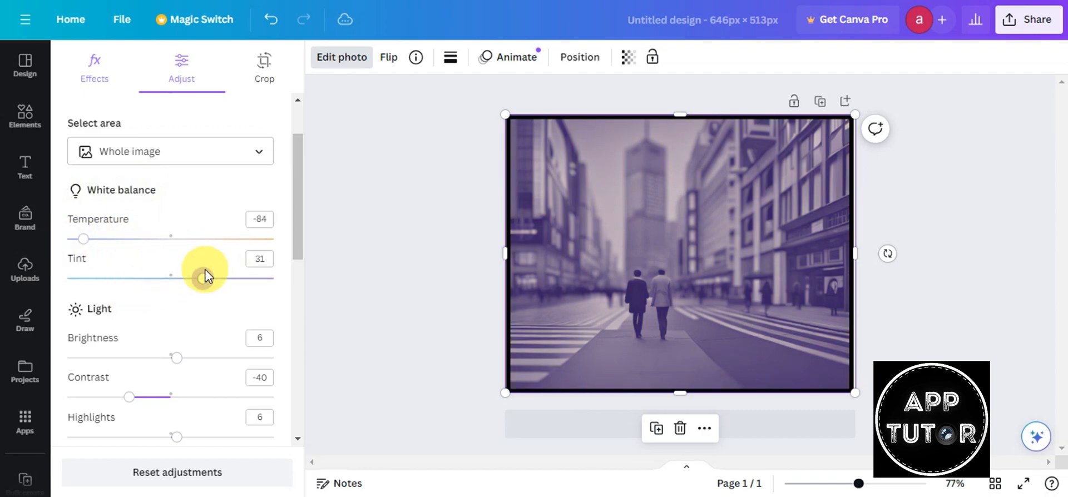
scroll(174, 183, down, 3)
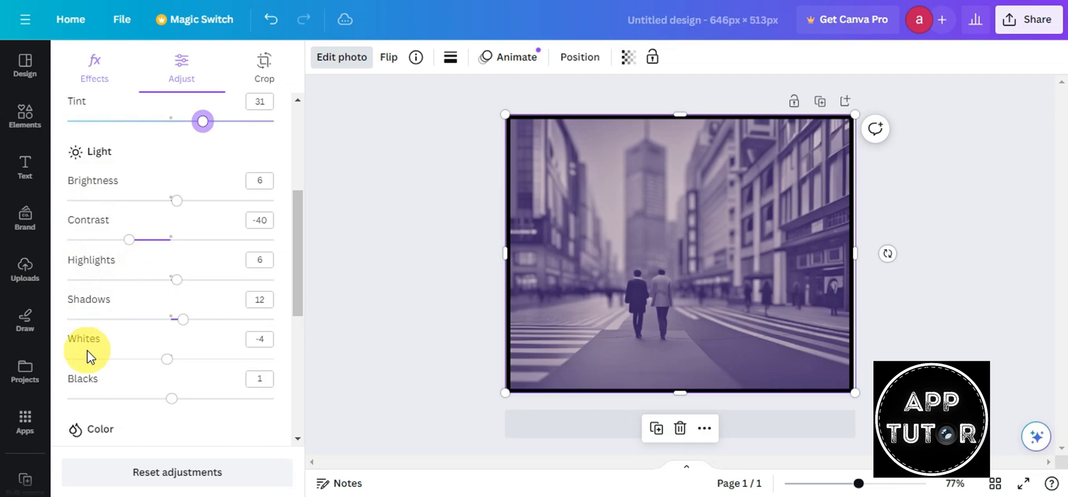
scroll(100, 334, down, 2)
scroll(184, 329, down, 4)
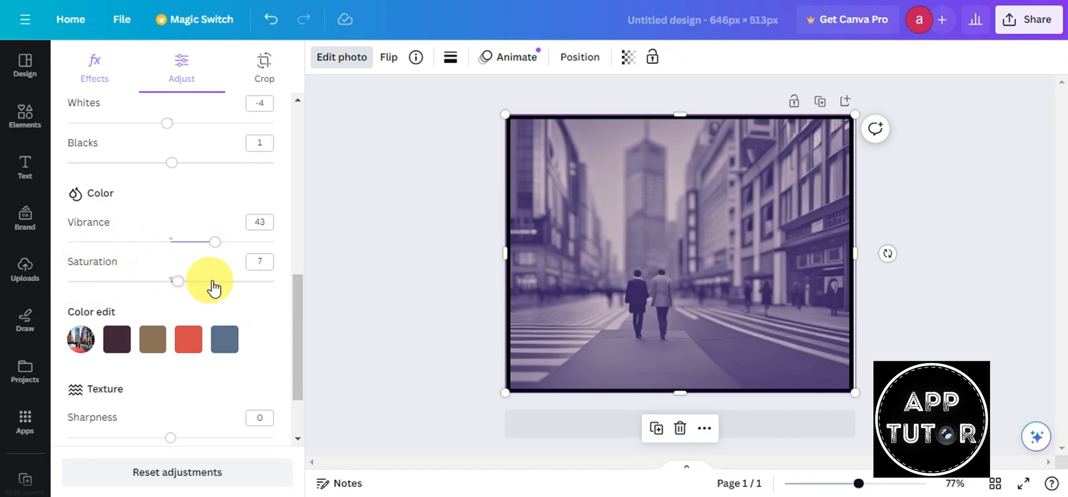
- Color-edit the brown tones to saturation -42 and brightness -27
click(226, 345)
click(146, 347)
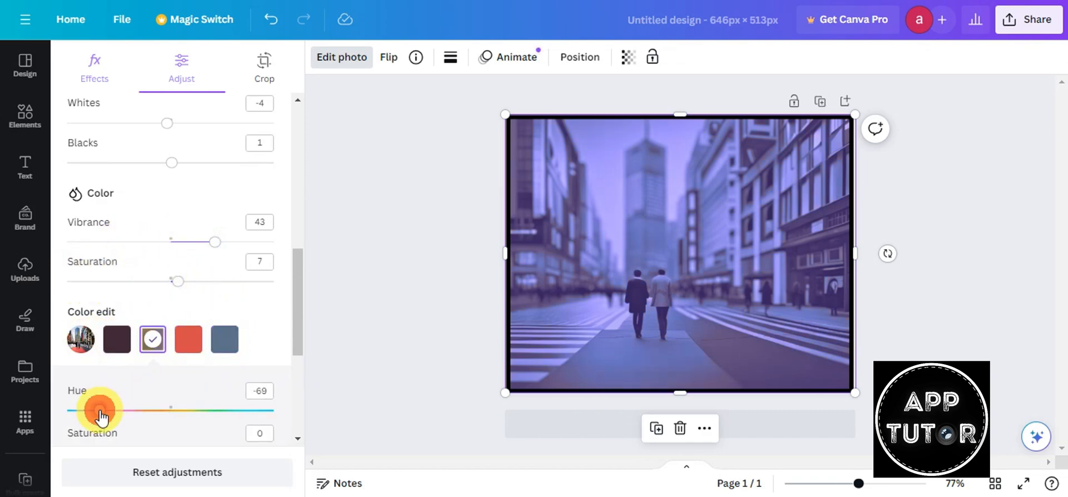
scroll(212, 340, down, 3)
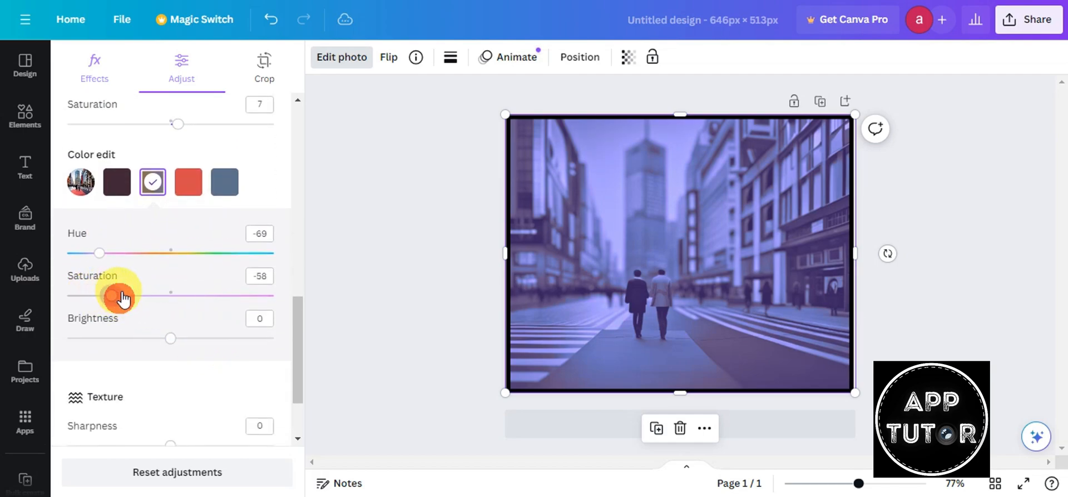
drag(123, 299, 139, 298)
drag(168, 341, 143, 339)
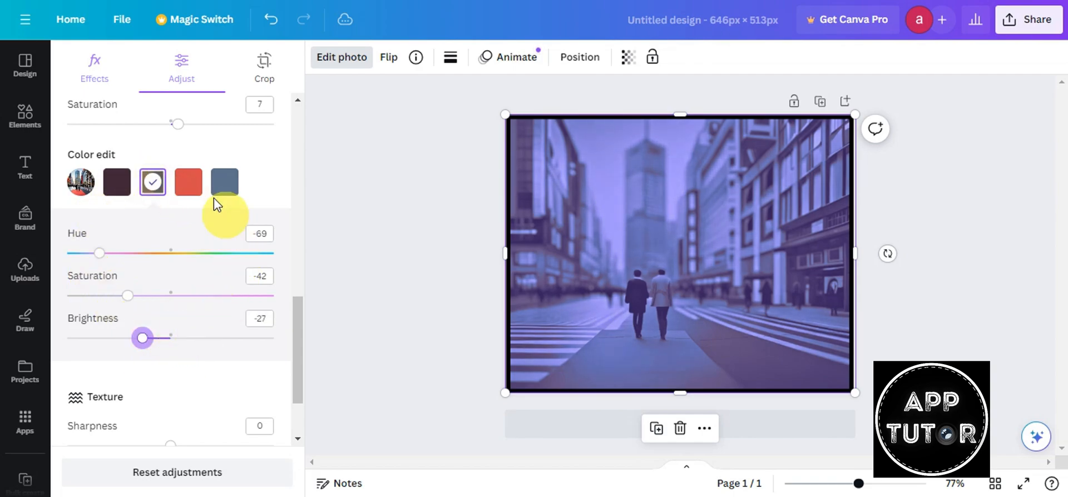
- Collapse Color edit and reset all photo adjustments to zero, restoring the sepia look
scroll(233, 231, down, 1)
scroll(233, 230, down, 3)
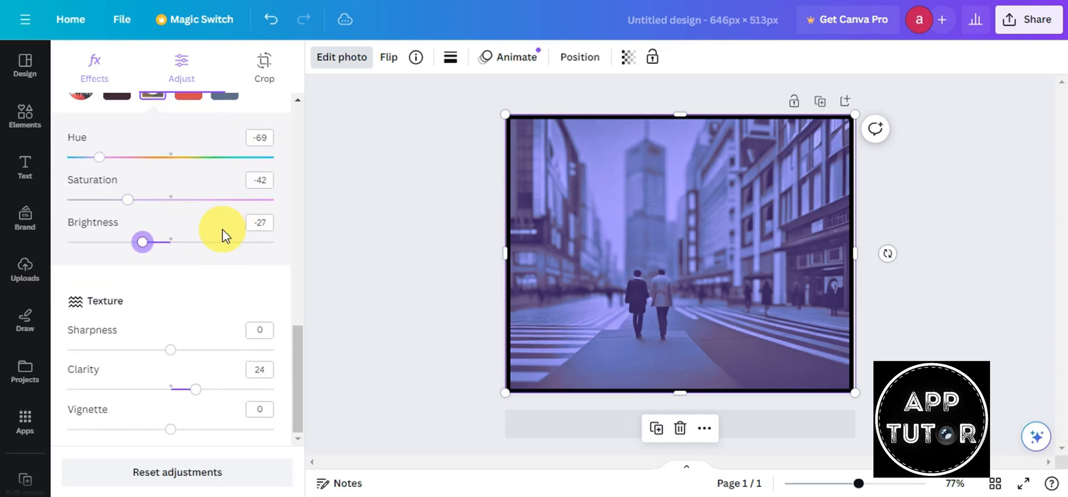
click(197, 350)
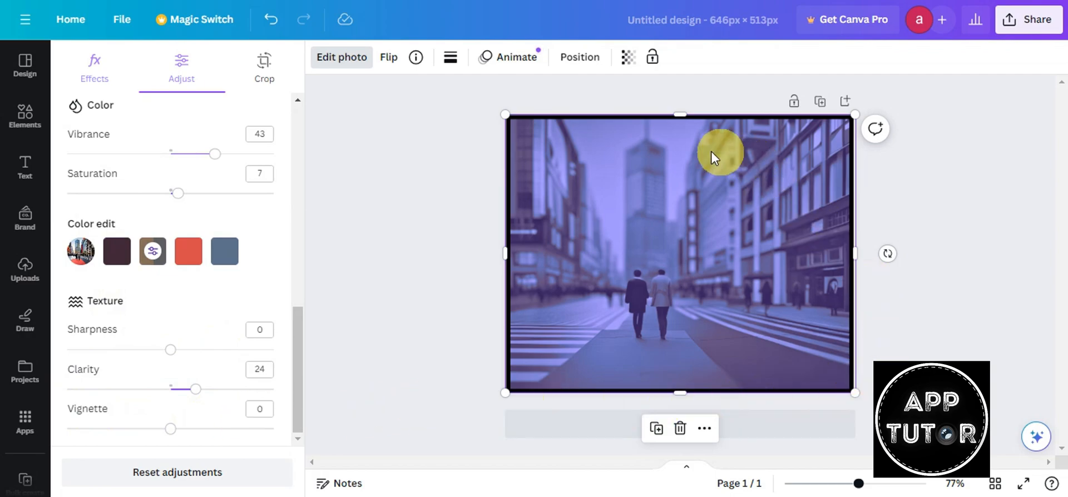
click(164, 475)
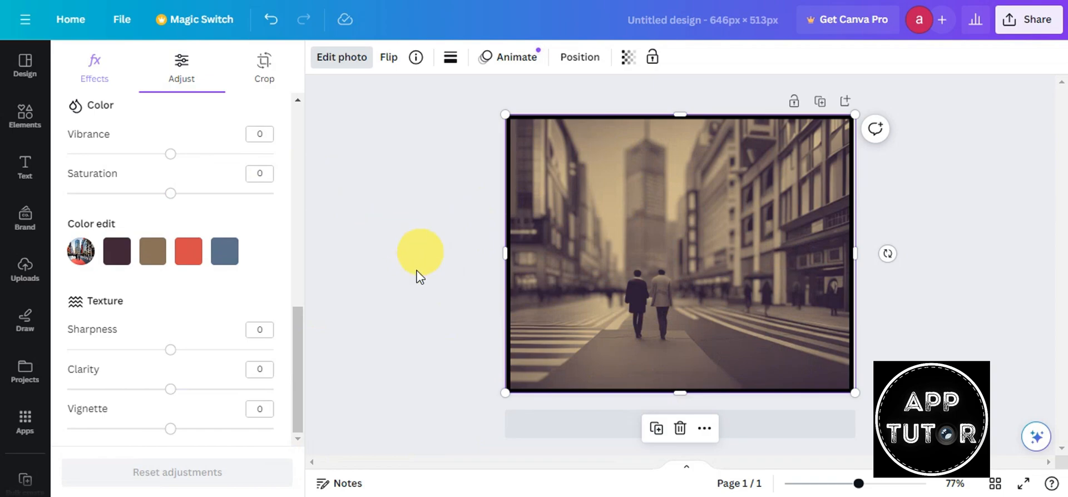
- Show the photo's crop options (Freeform, rotation 0) after a brief look at Effects
click(264, 66)
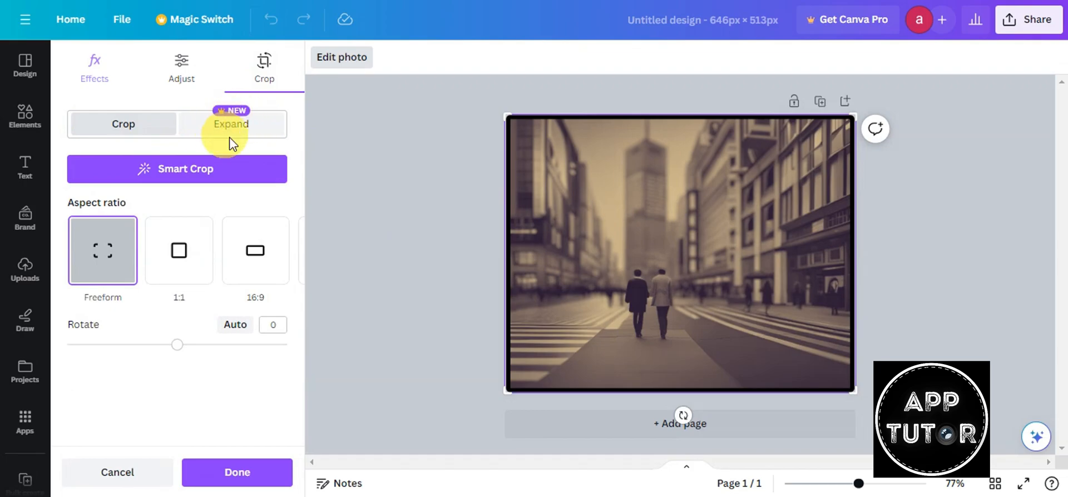
click(95, 70)
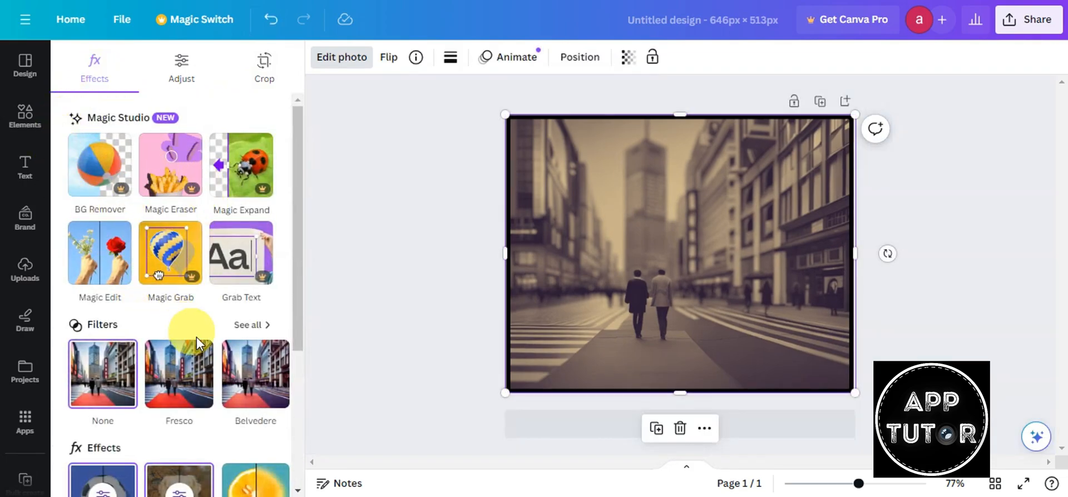
click(253, 68)
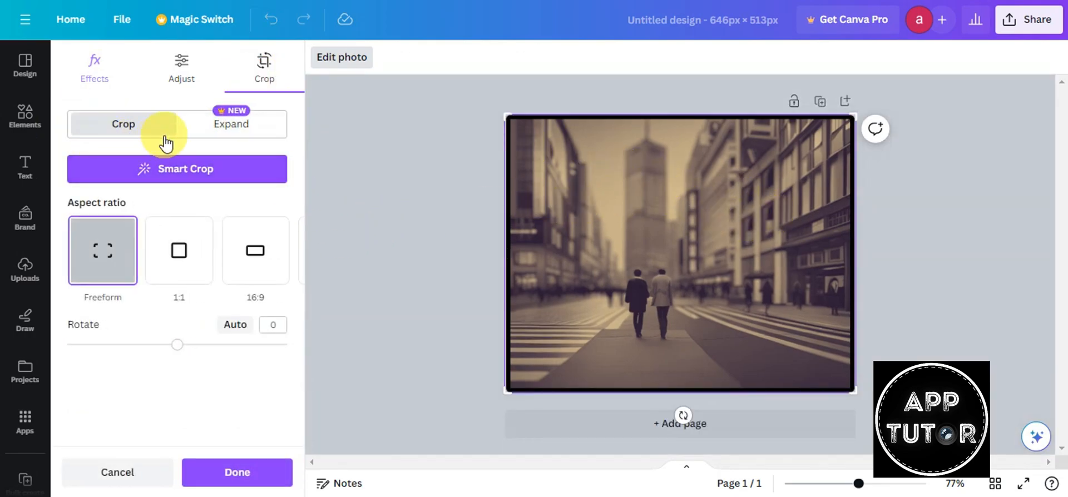
- Apply Smart Crop, enlarge the crop frame and browse the aspect ratio presets
click(192, 172)
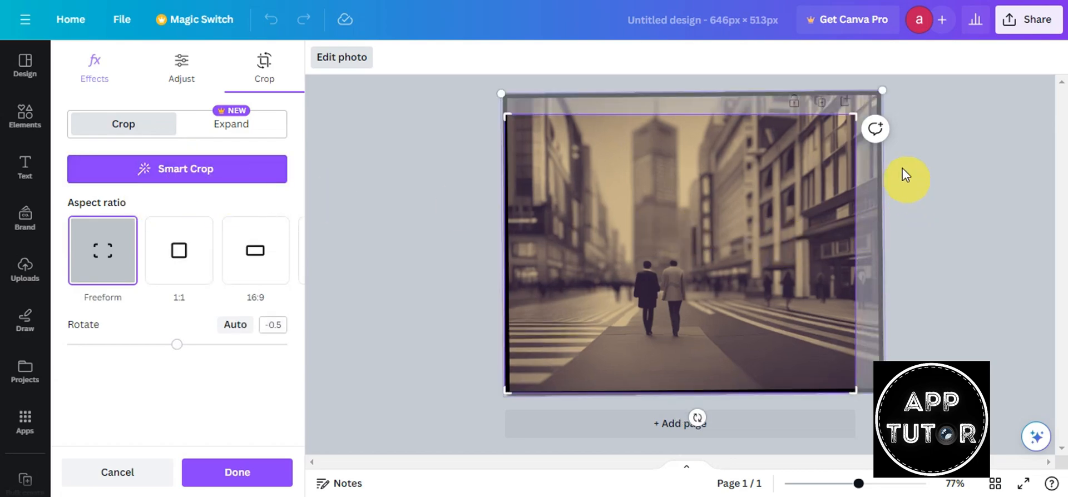
drag(858, 114, 940, 99)
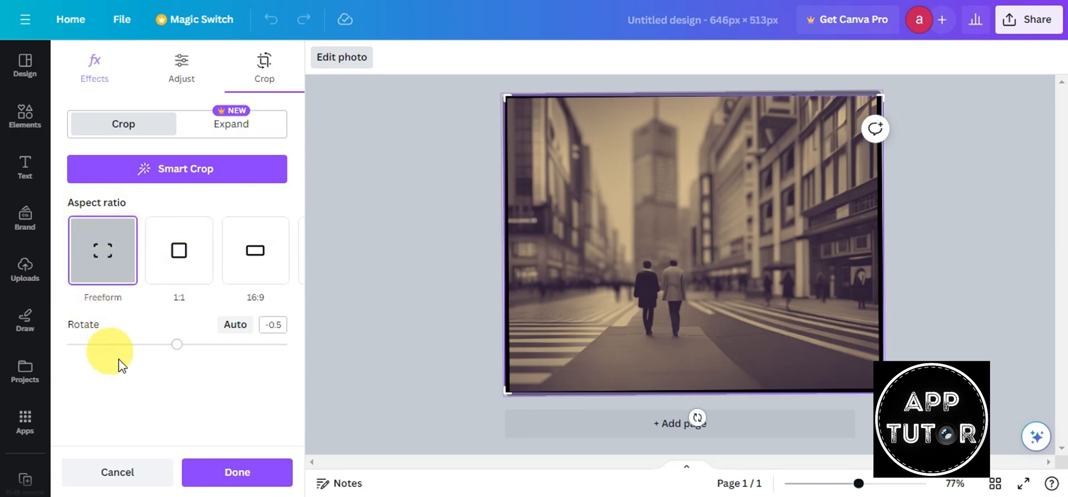
click(283, 250)
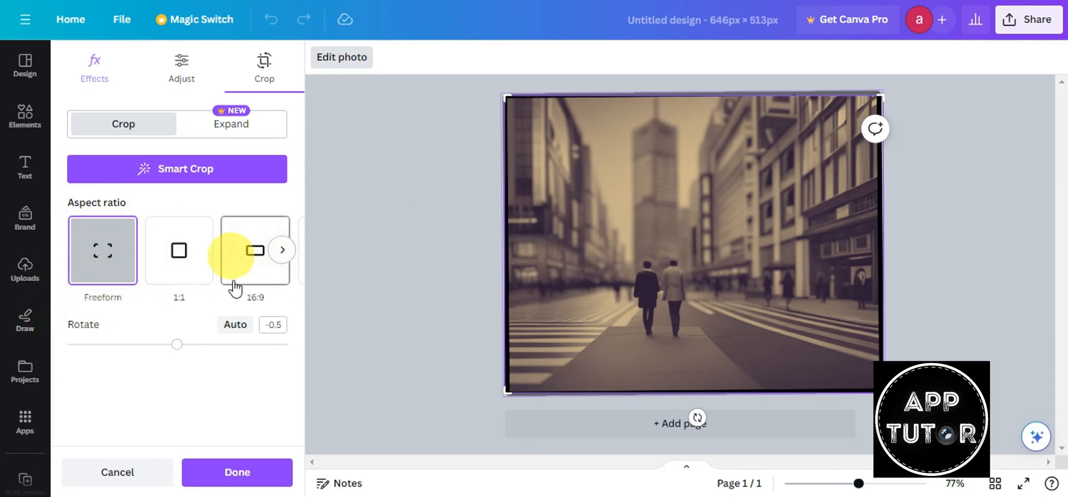
click(282, 249)
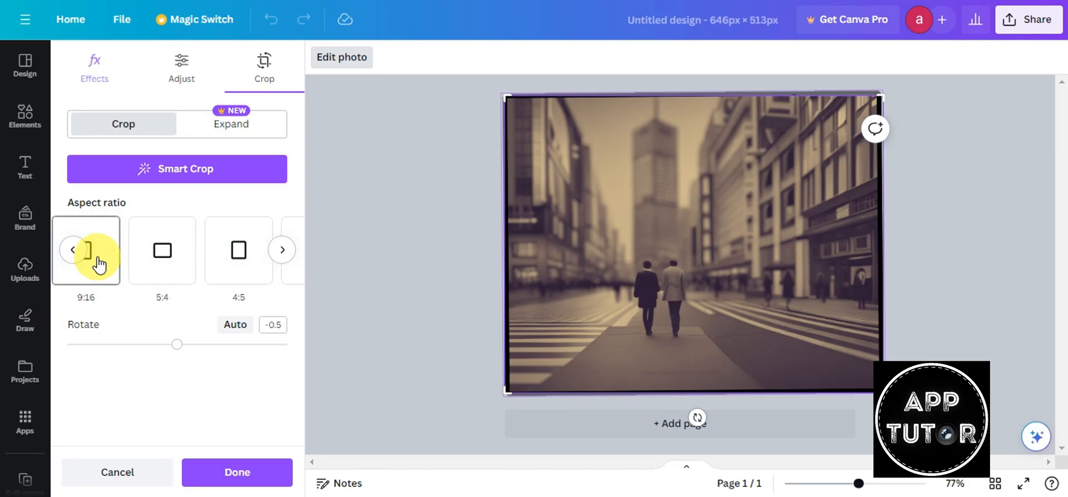
click(283, 250)
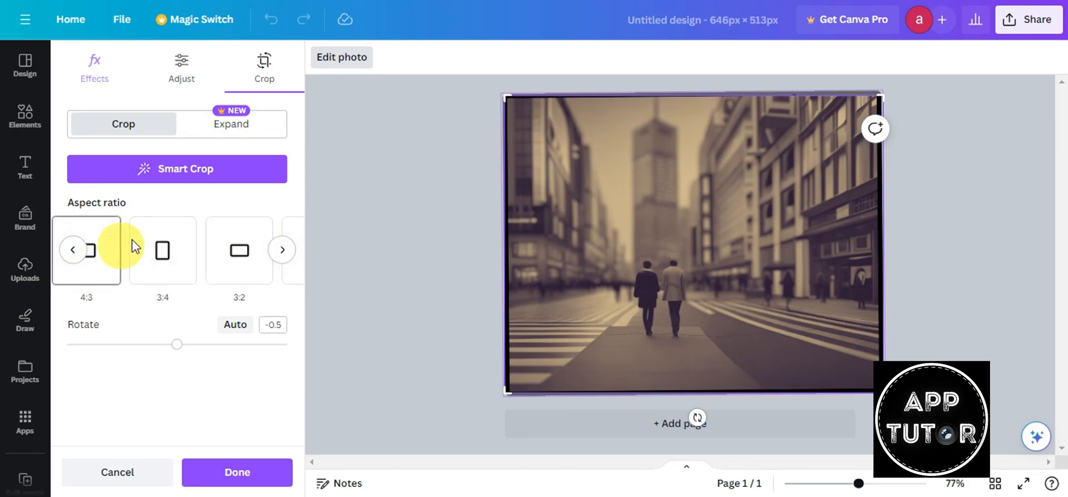
click(283, 250)
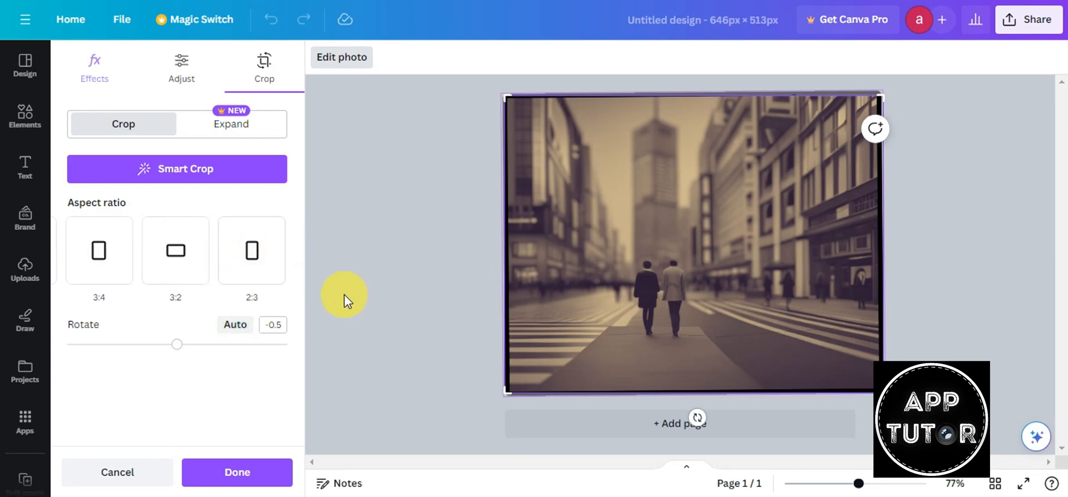
- Rotate the photo to -0.4, widen the crop to the photo's edges, and apply it
mouse_move(183, 349)
mouse_down()
mouse_move(162, 347)
mouse_move(187, 349)
mouse_move(167, 346)
mouse_move(177, 349)
mouse_up()
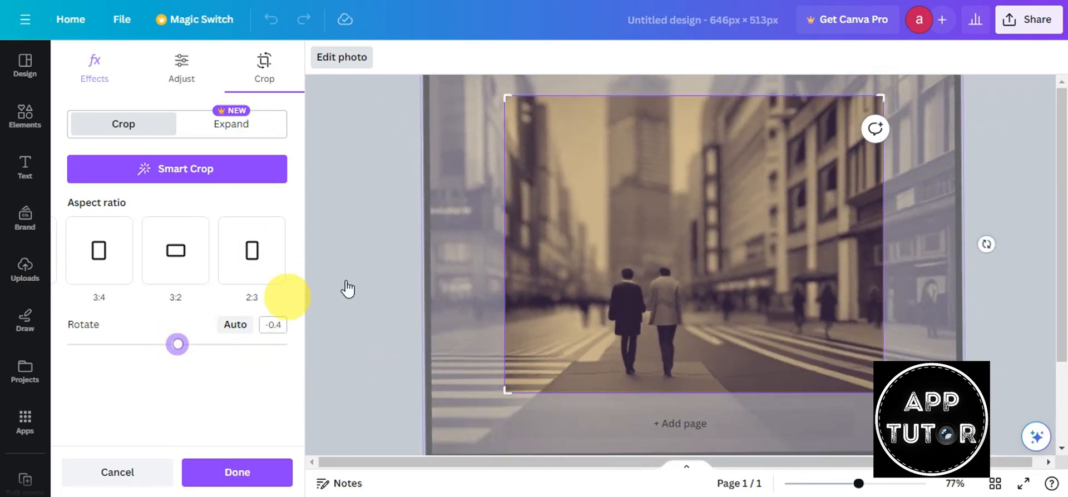
drag(506, 99, 425, 75)
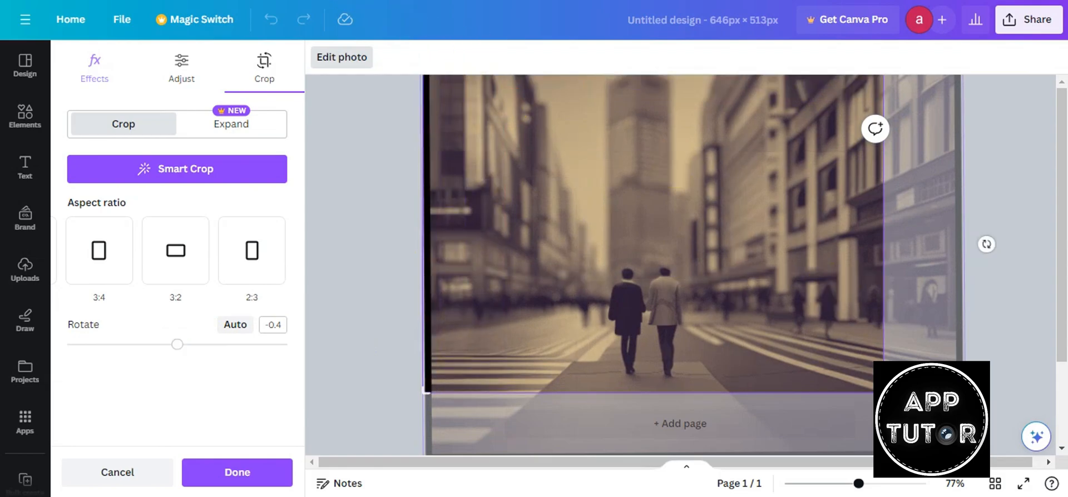
drag(868, 392, 1023, 479)
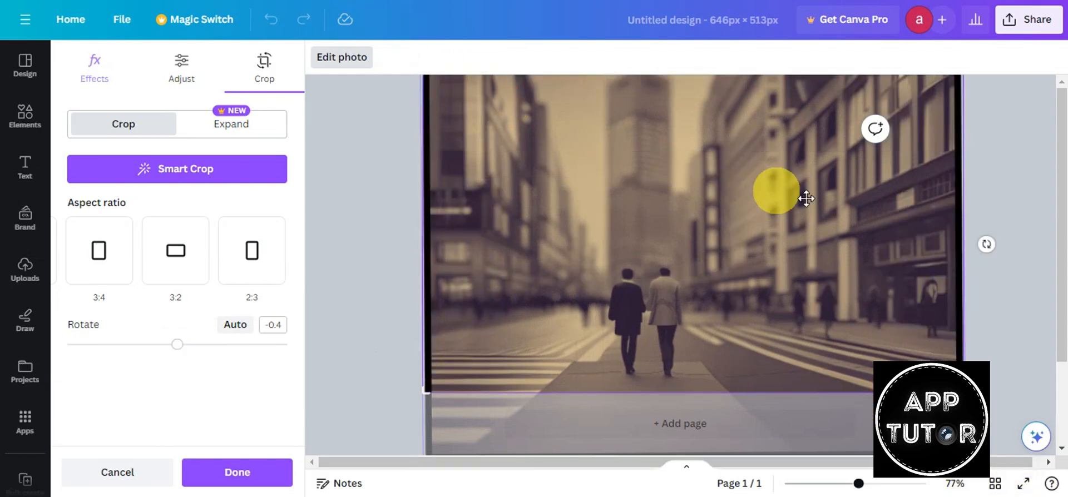
click(228, 471)
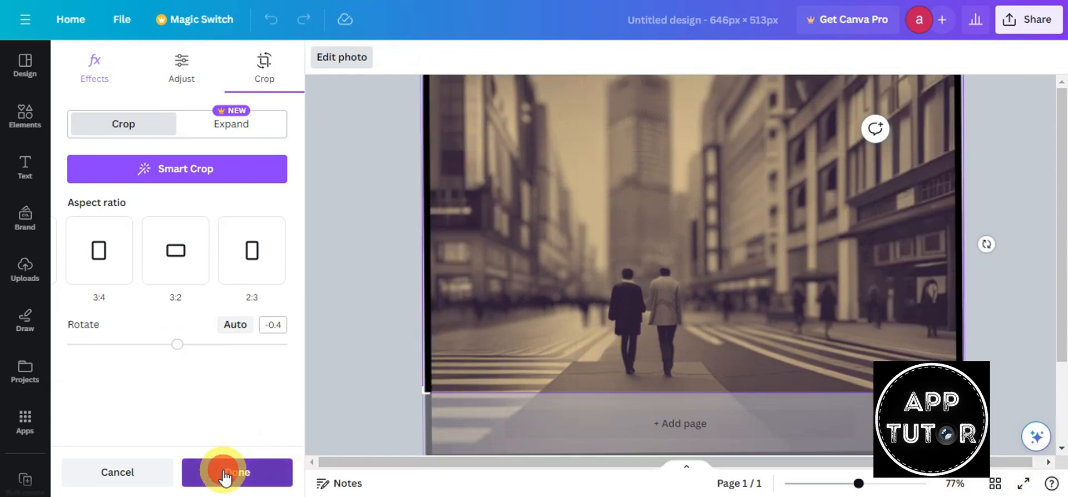
- Download the 646 × 513 px sepia street design as a PNG file
click(1016, 231)
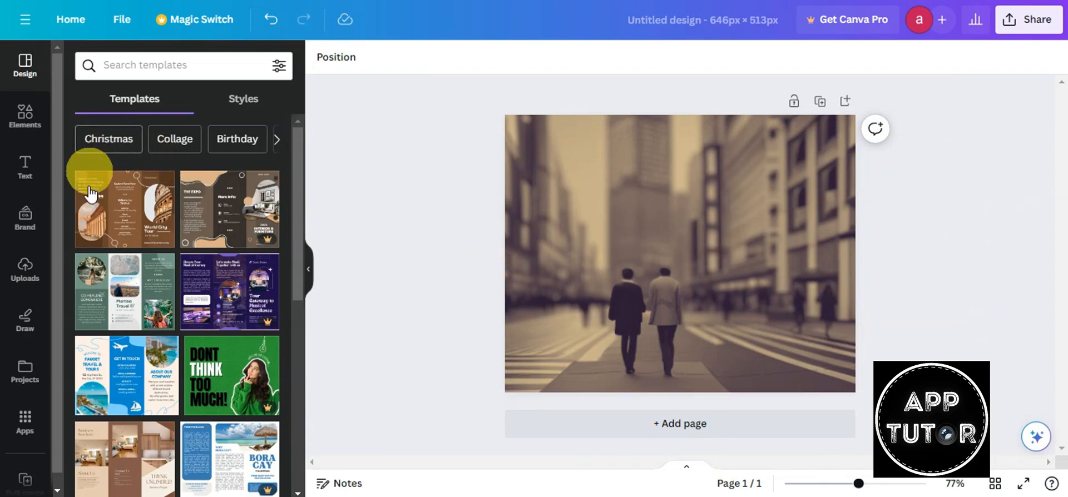
click(1024, 21)
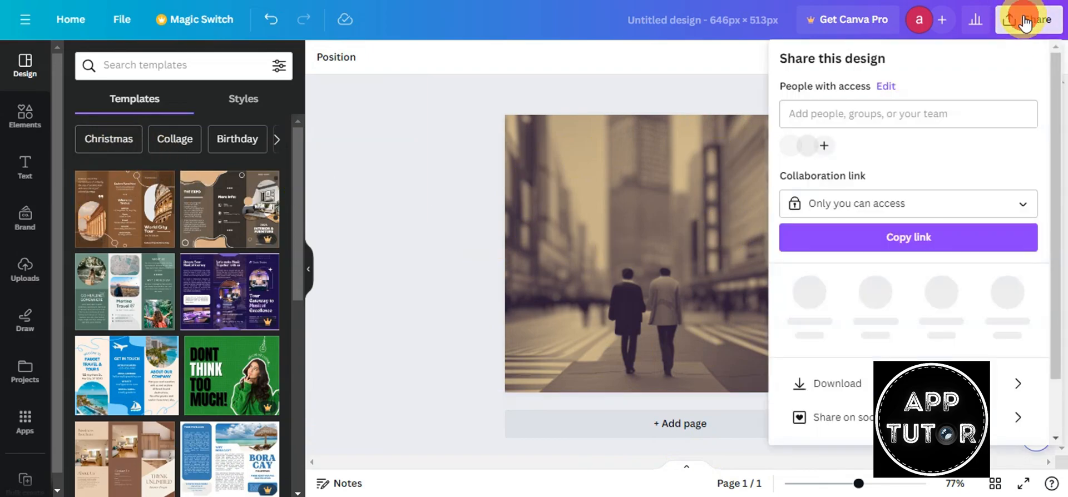
click(824, 381)
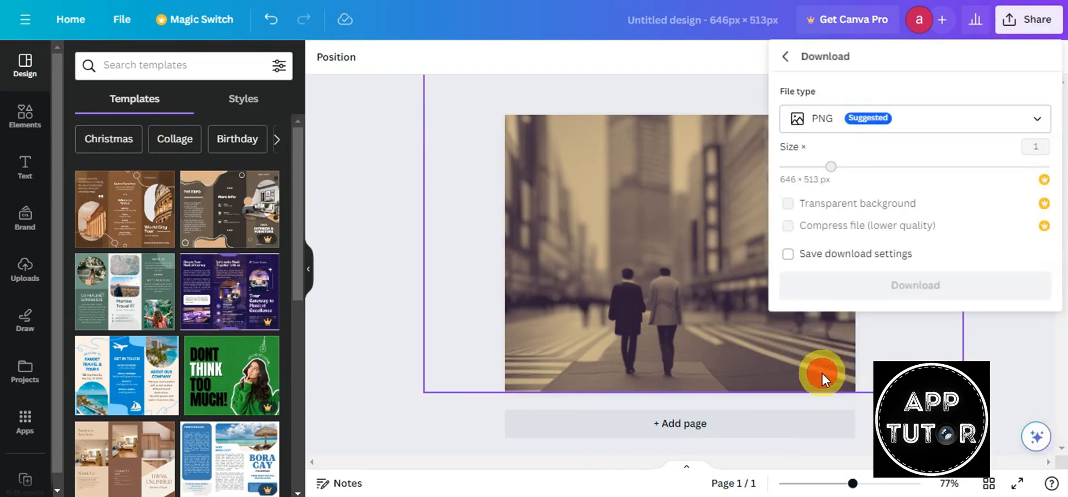
click(823, 118)
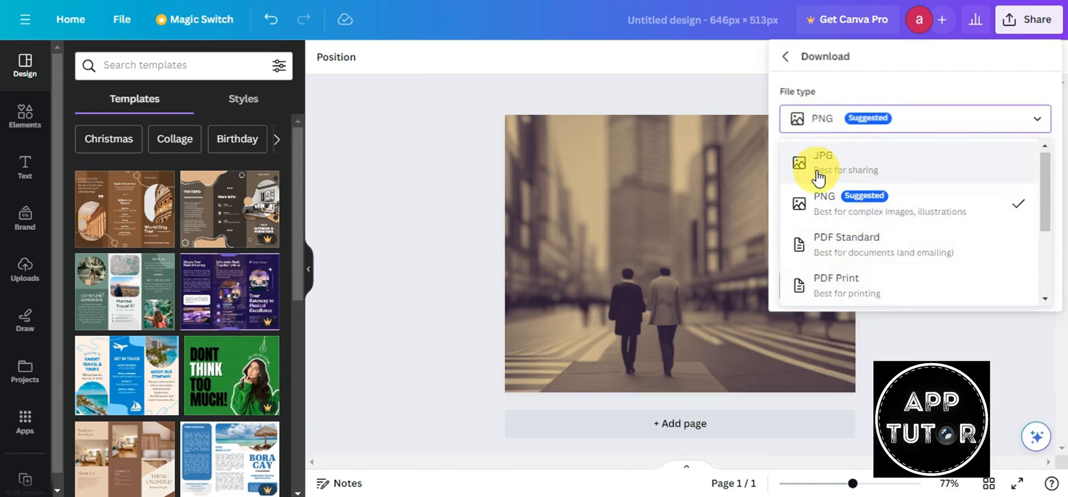
scroll(862, 261, down, 2)
scroll(862, 273, up, 2)
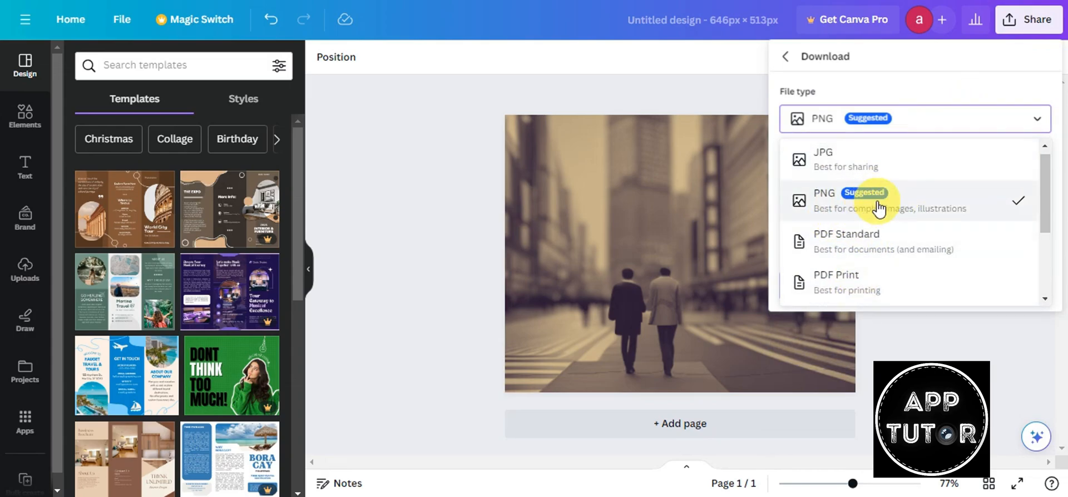
click(878, 209)
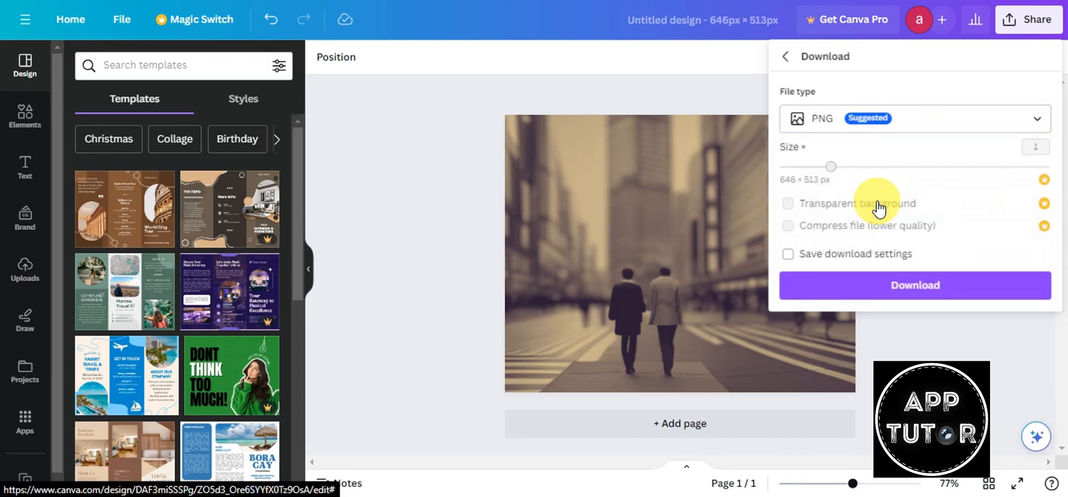
click(889, 284)
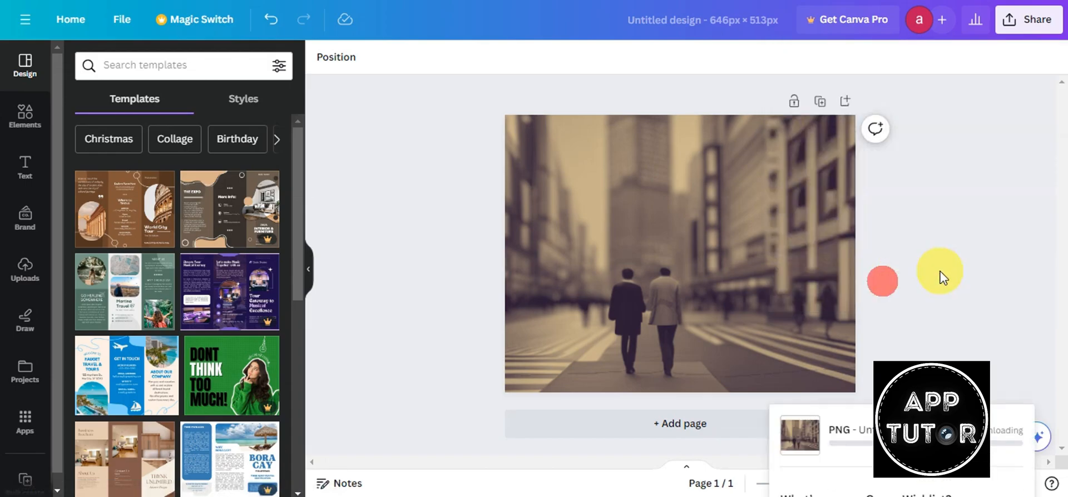